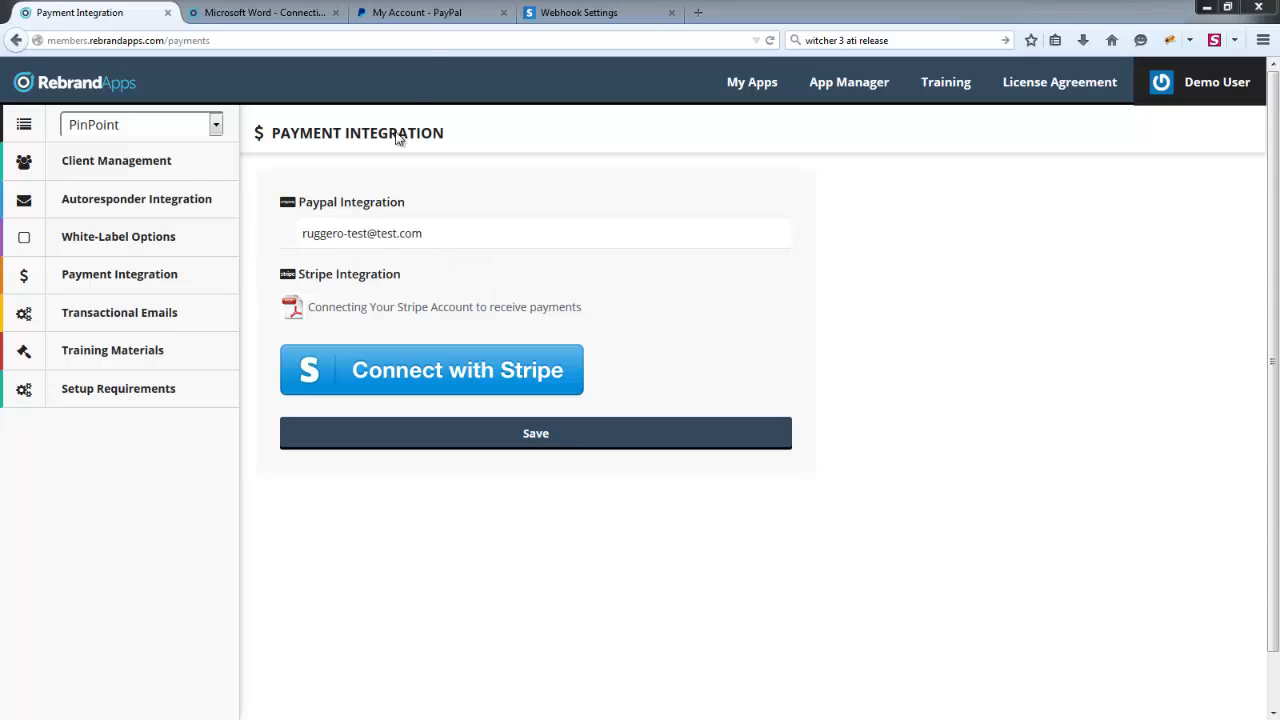
# In the PayPal sandbox account, go to Profile > My selling tools to find Instant payment notifications
pyautogui.click(432, 18)
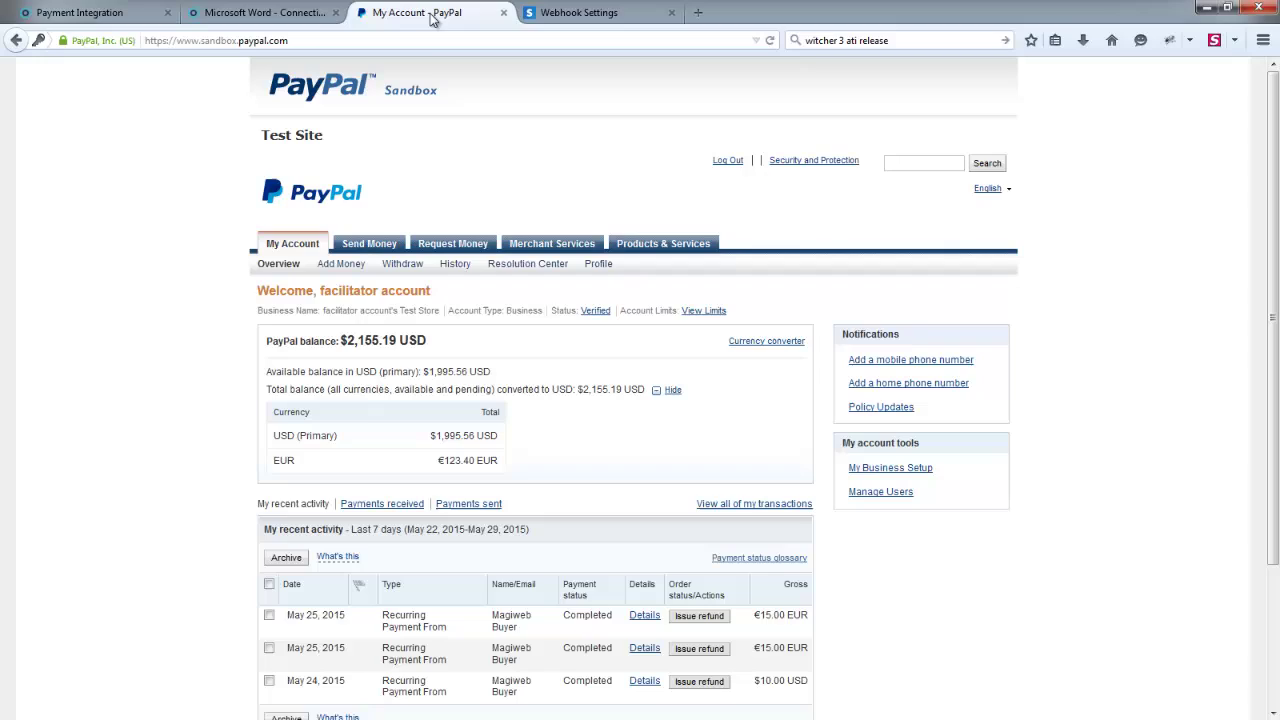
pyautogui.scroll(-2, 200, 308)
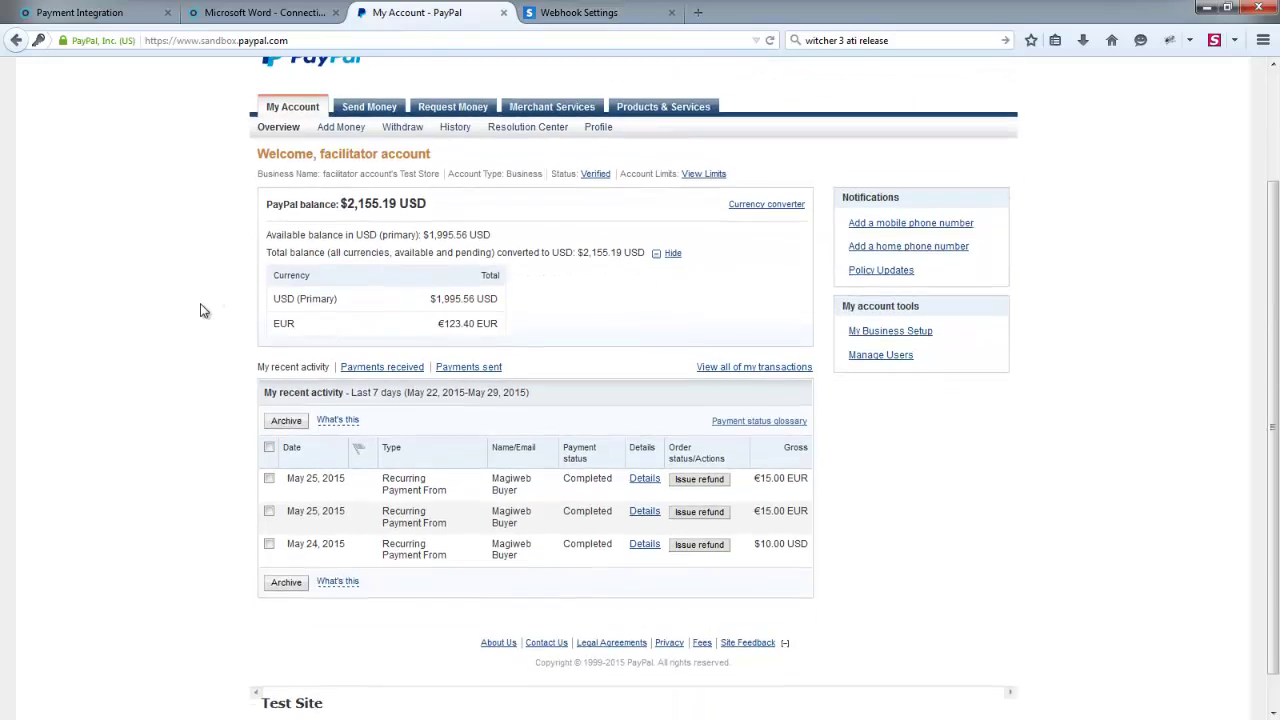
pyautogui.scroll(2, 200, 308)
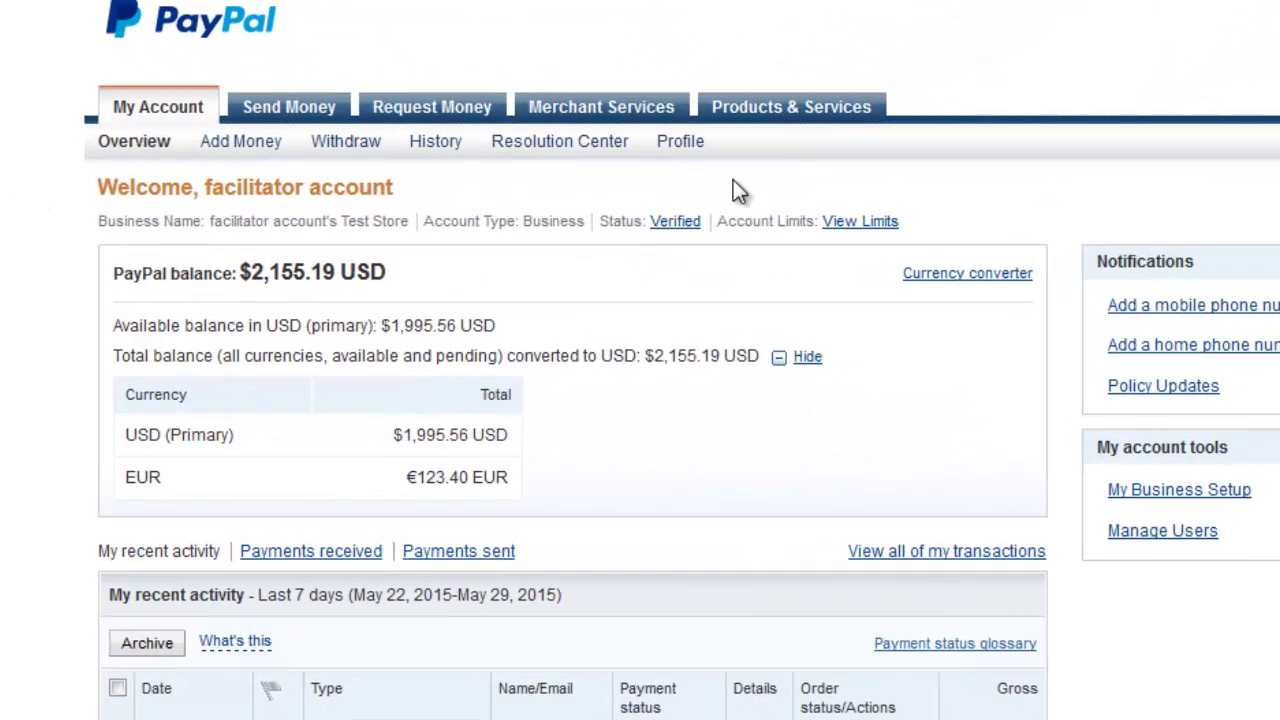
pyautogui.moveTo(631, 217)
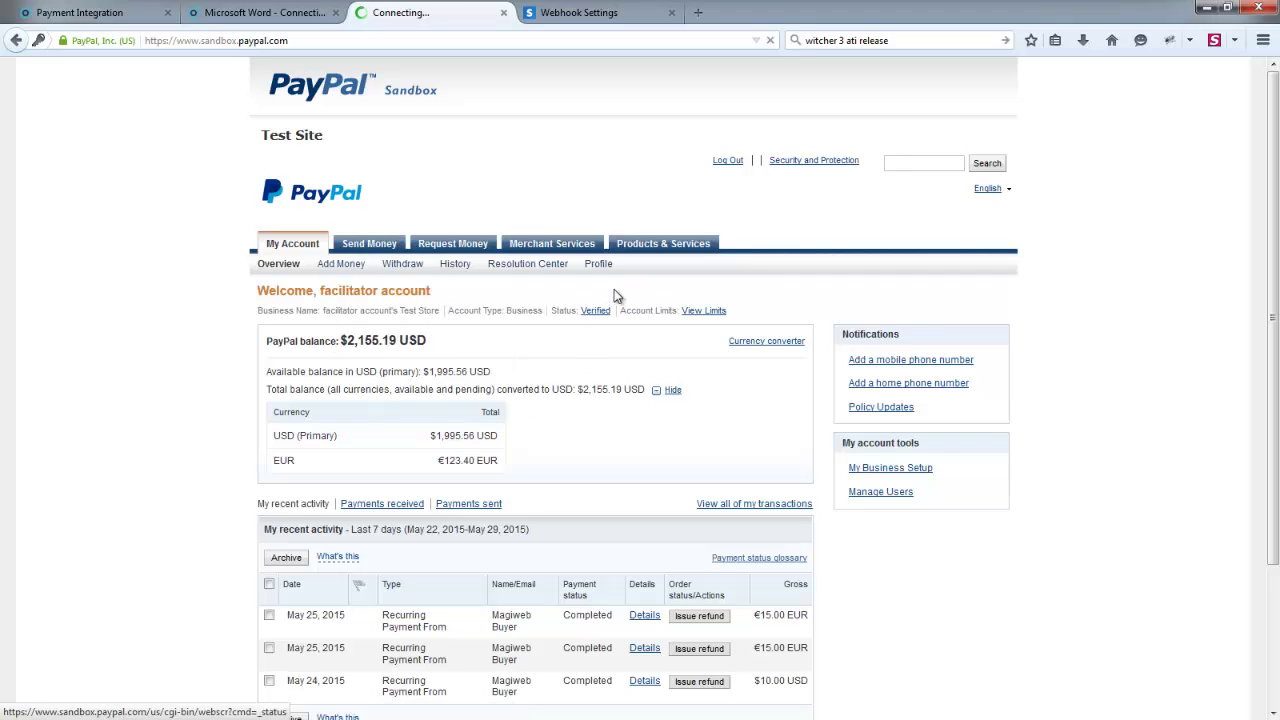
pyautogui.moveTo(580, 175)
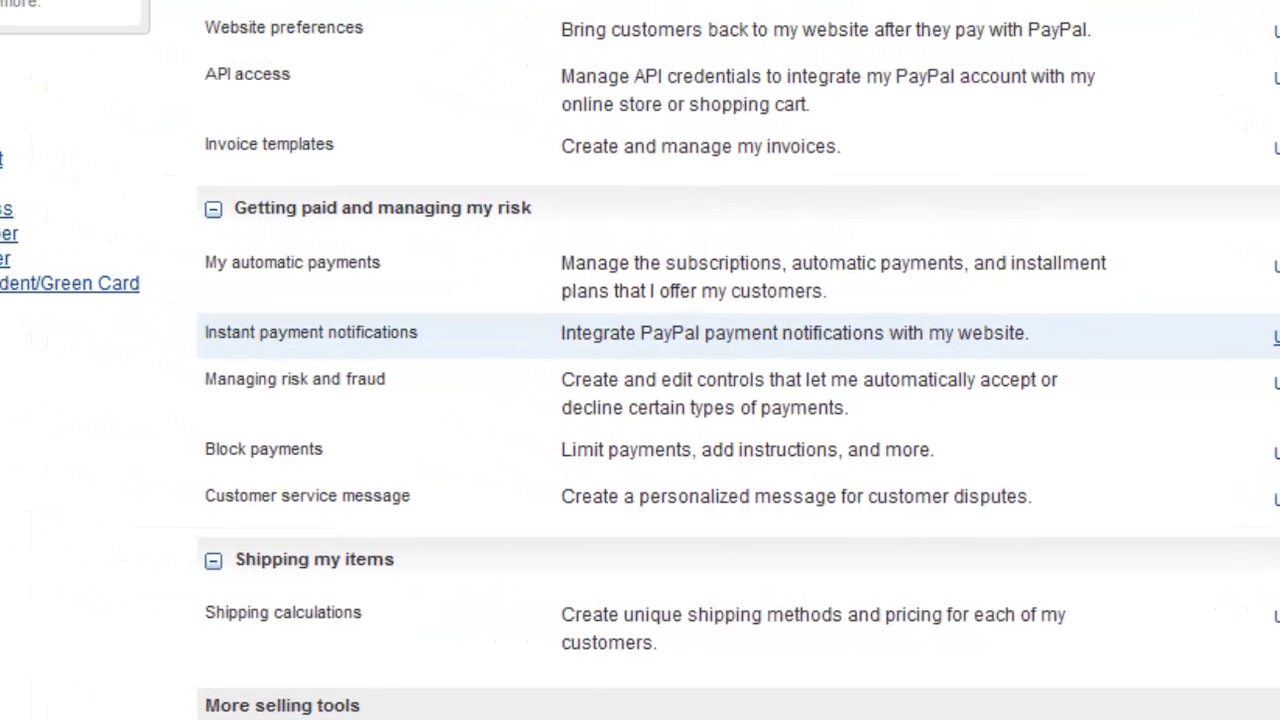
# Open the Instant Payment Notification page and review its Enabled delivery status and notification URL
pyautogui.click(1275, 337)
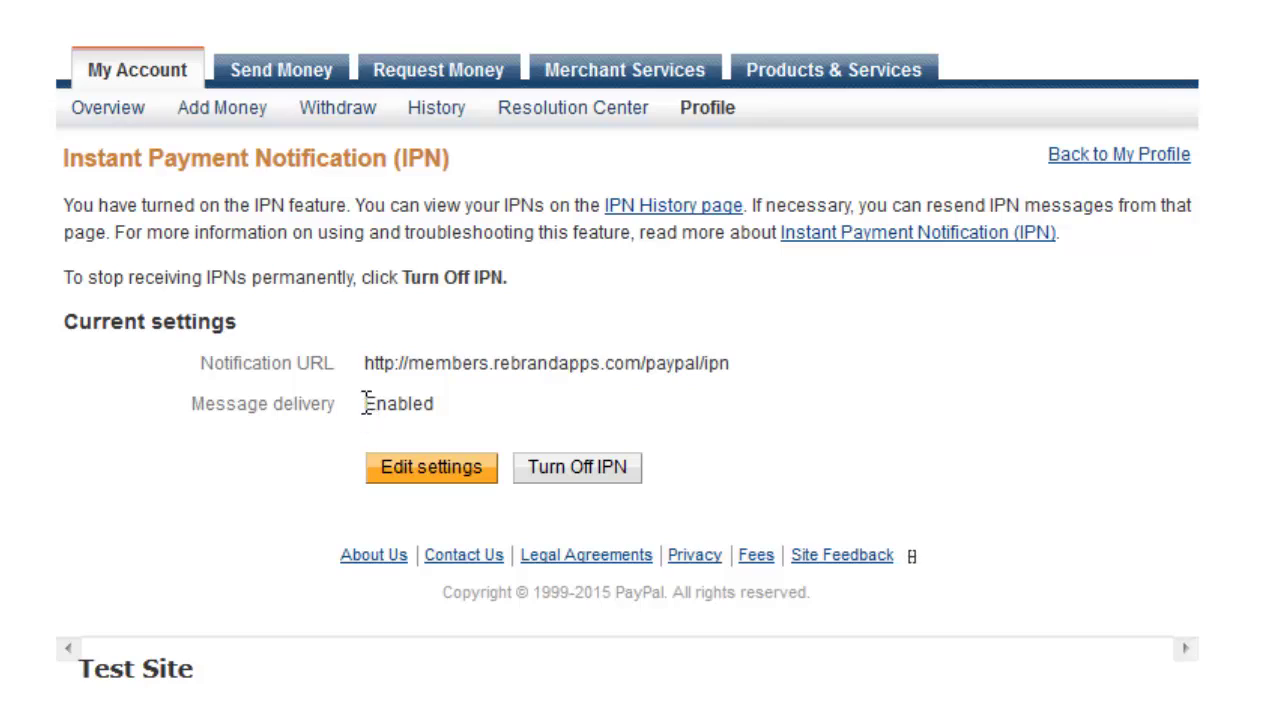
pyautogui.moveTo(365, 405); pyautogui.dragTo(456, 415)
pyautogui.click(458, 414)
pyautogui.moveTo(364, 368); pyautogui.dragTo(762, 372)
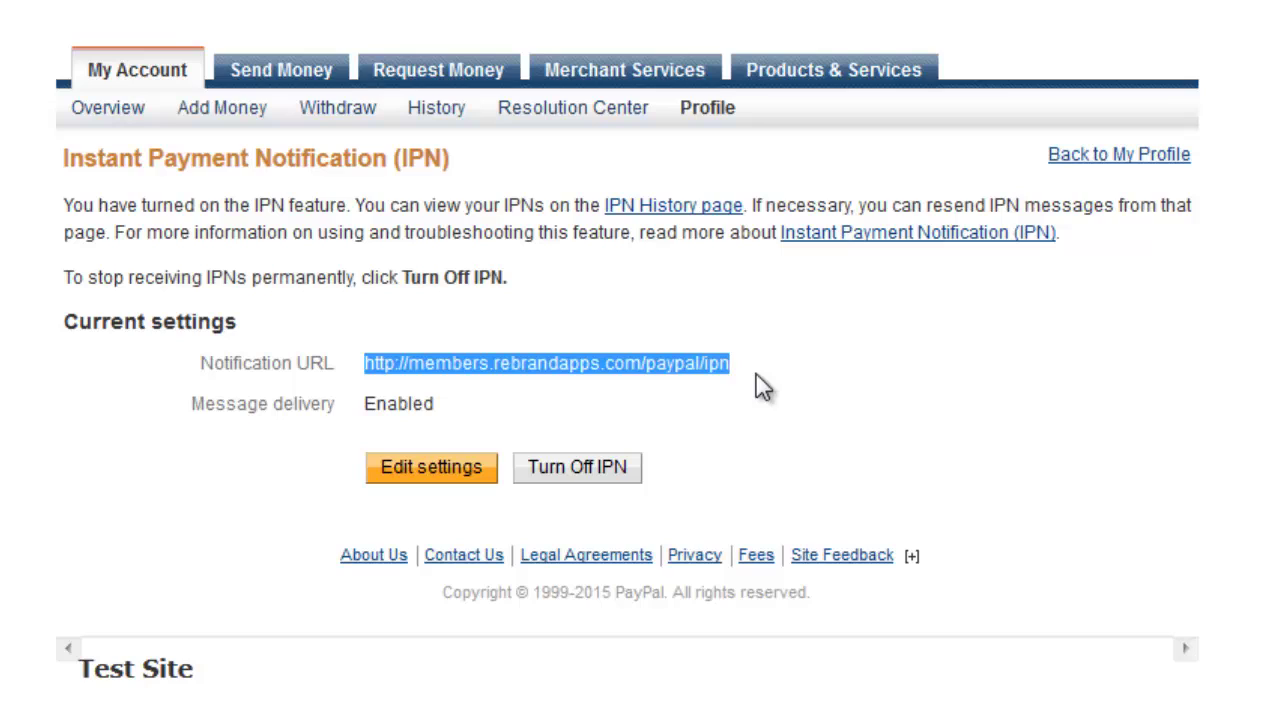
pyautogui.click(700, 388)
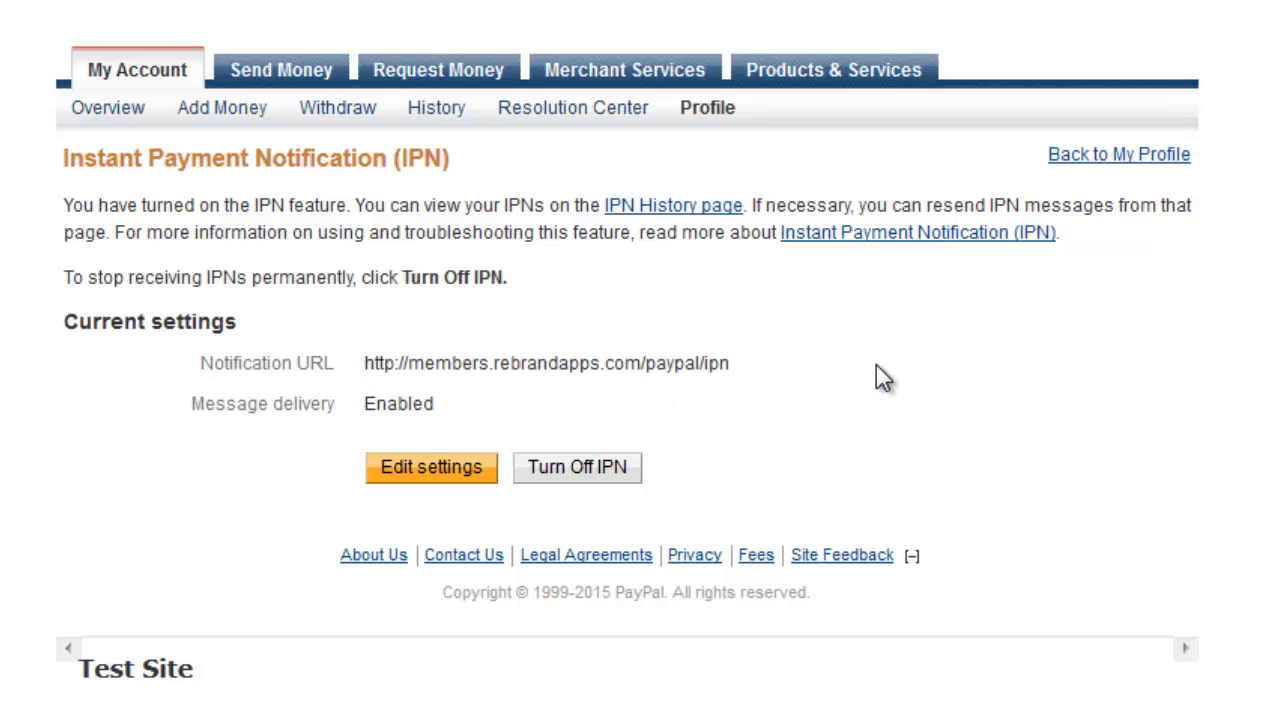
pyautogui.doubleClick(397, 410)
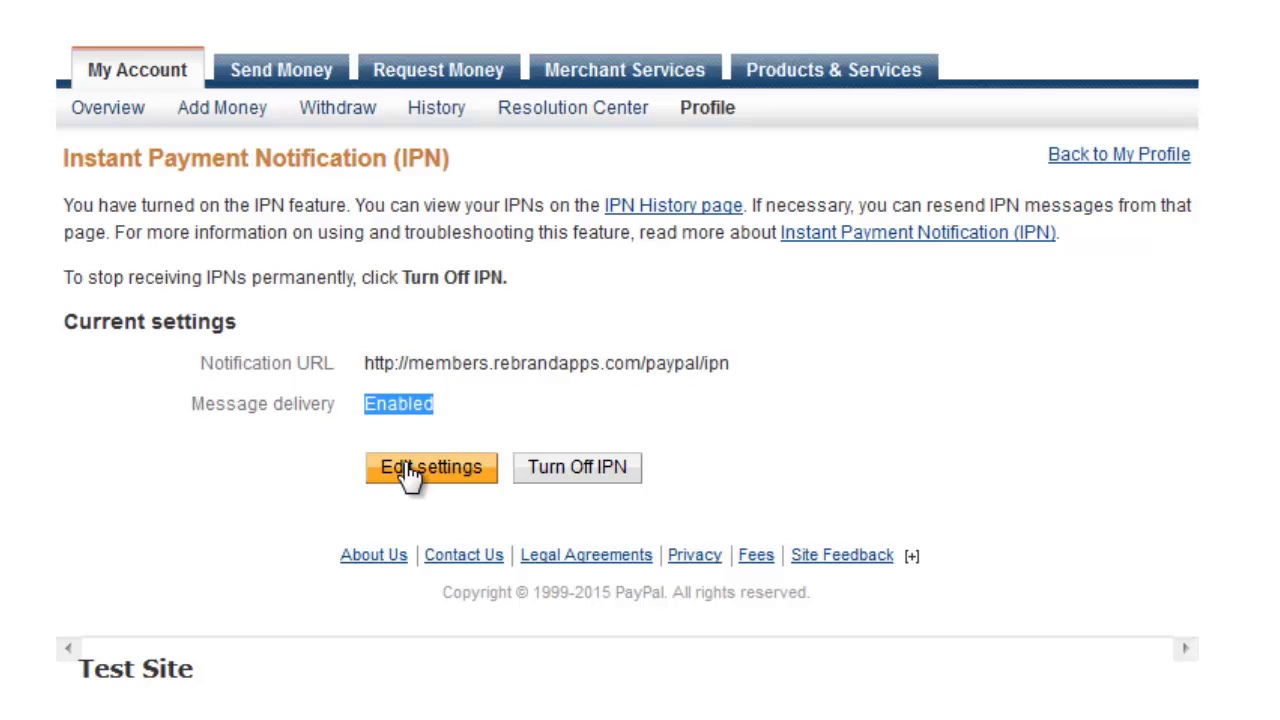
pyautogui.click(449, 467)
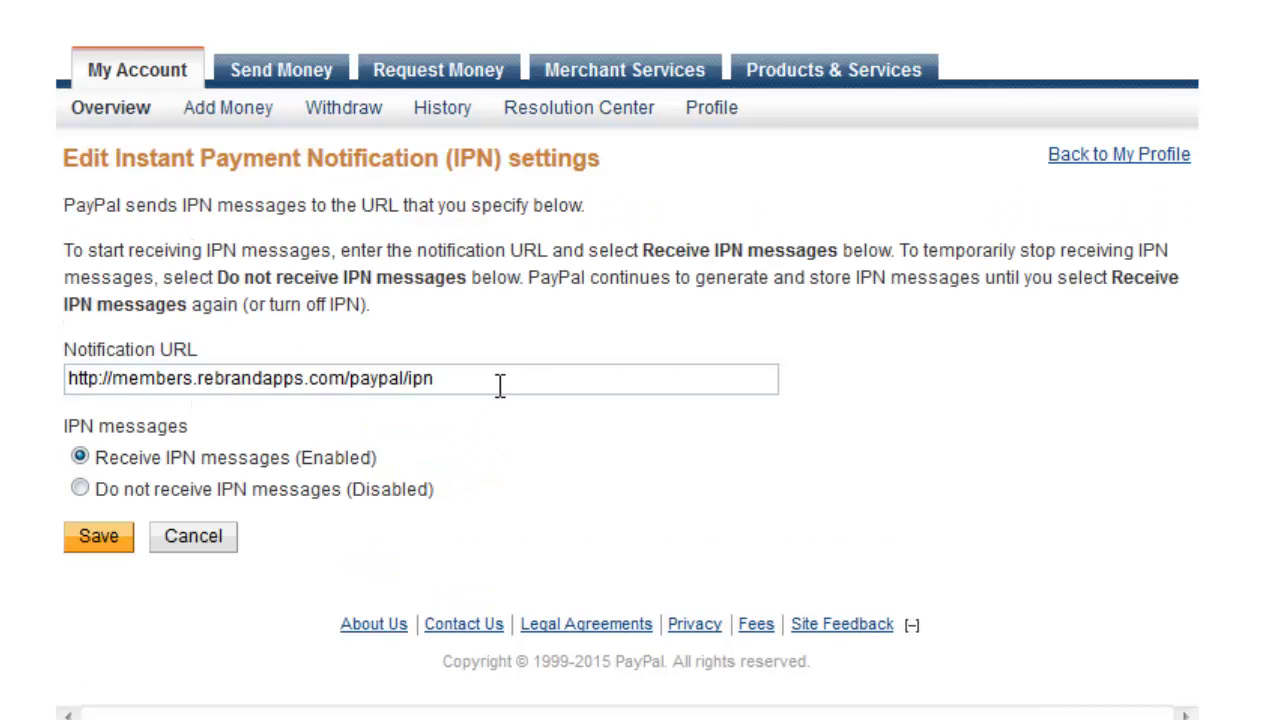
pyautogui.tripleClick(282, 380)
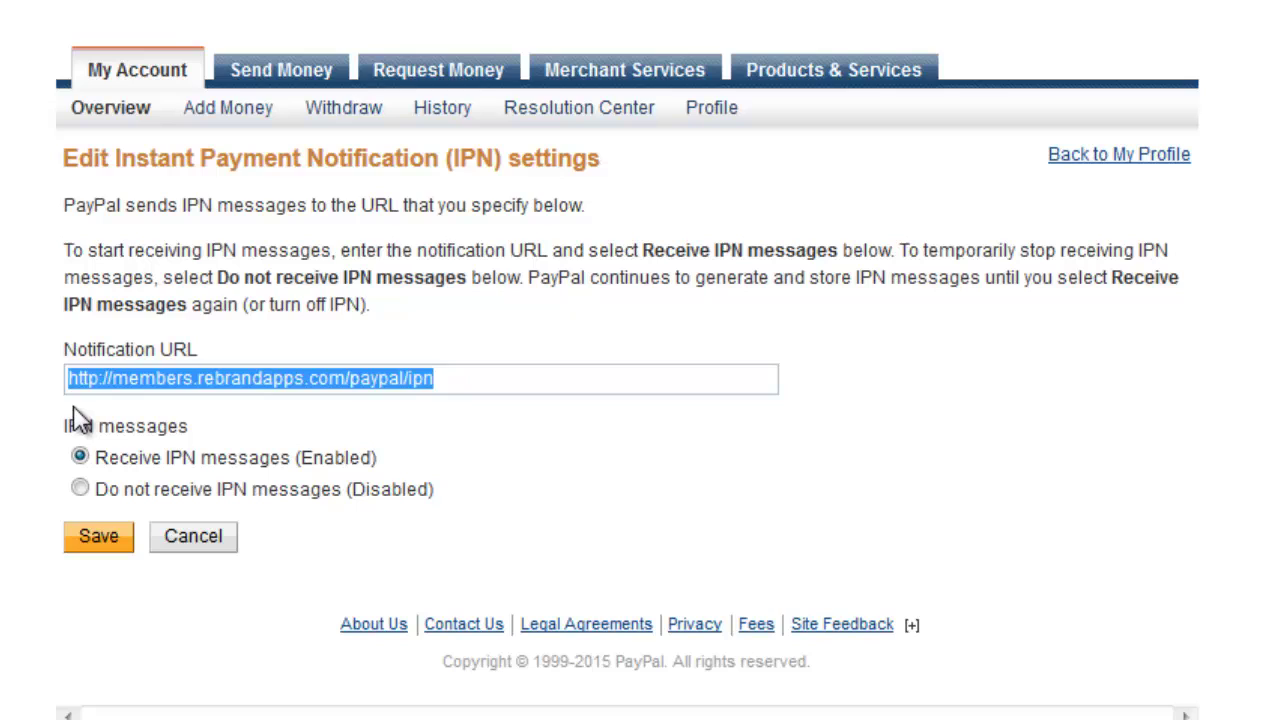
pyautogui.click(468, 385)
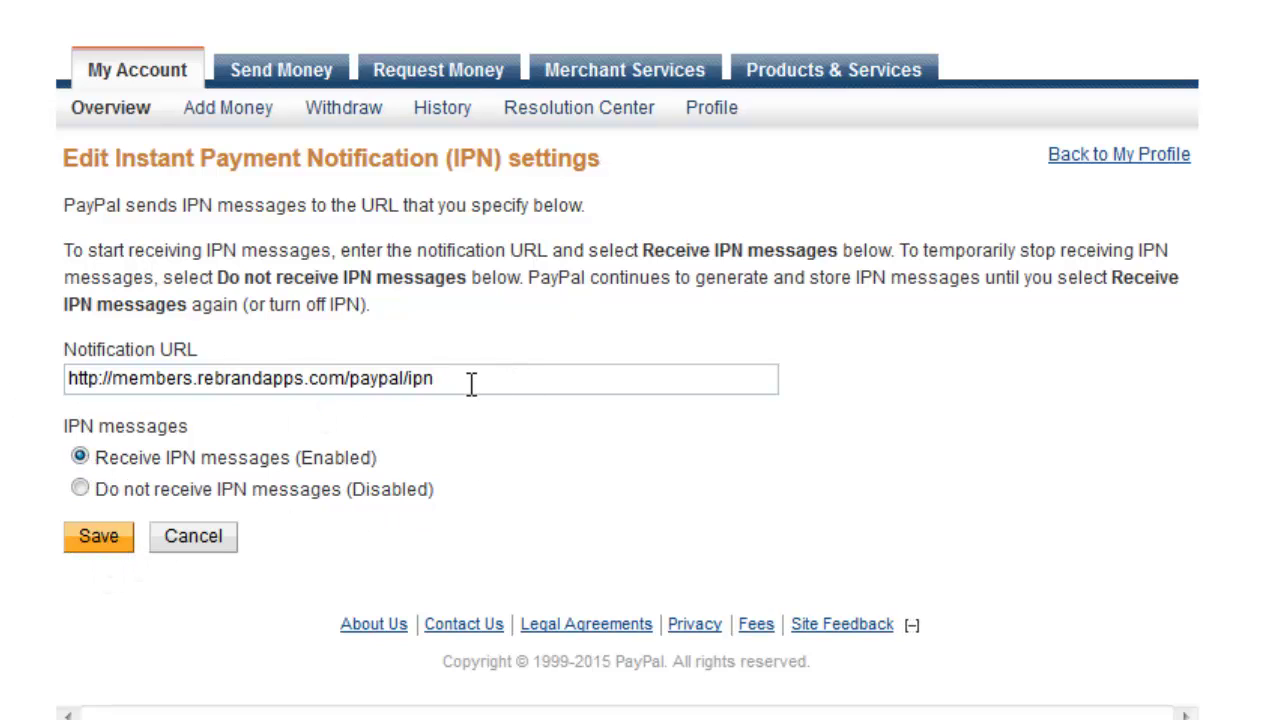
pyautogui.tripleClick(342, 380)
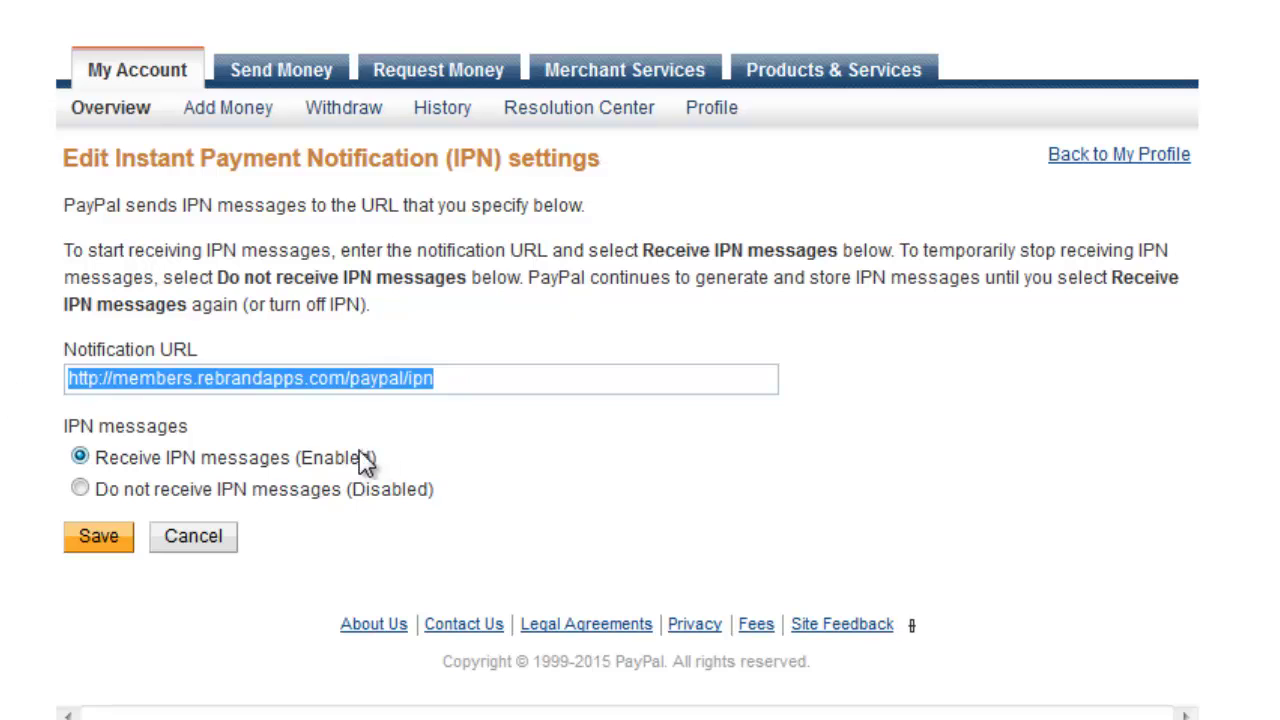
pyautogui.click(115, 538)
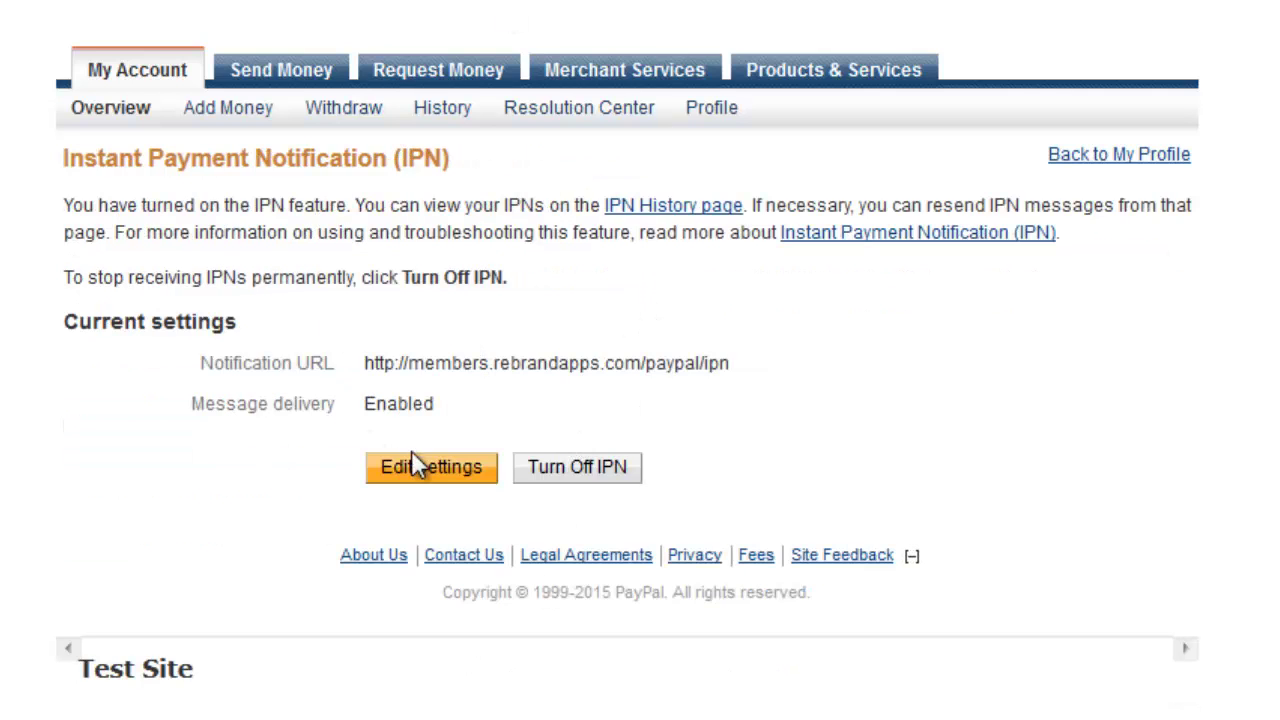
# Open Stripe Account Settings > Webhooks to list the Test, Live, Development and Production endpoints
pyautogui.click(573, 12)
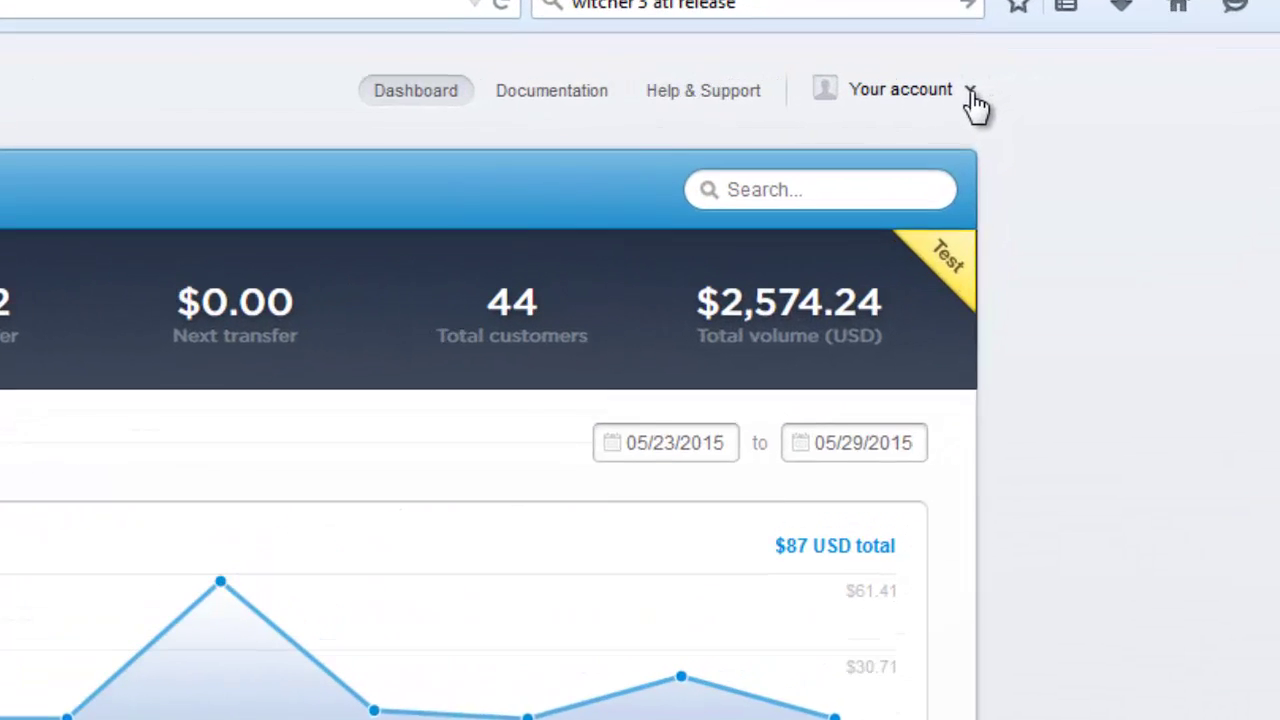
pyautogui.click(990, 88)
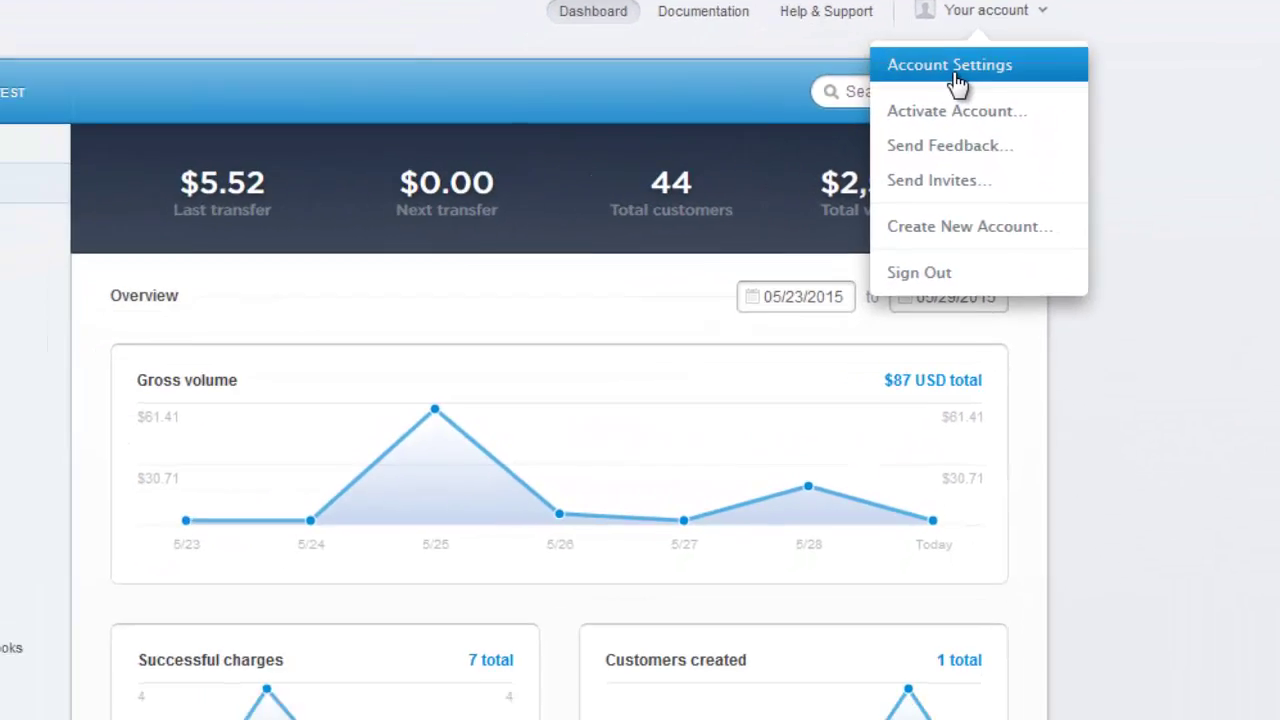
pyautogui.click(866, 168)
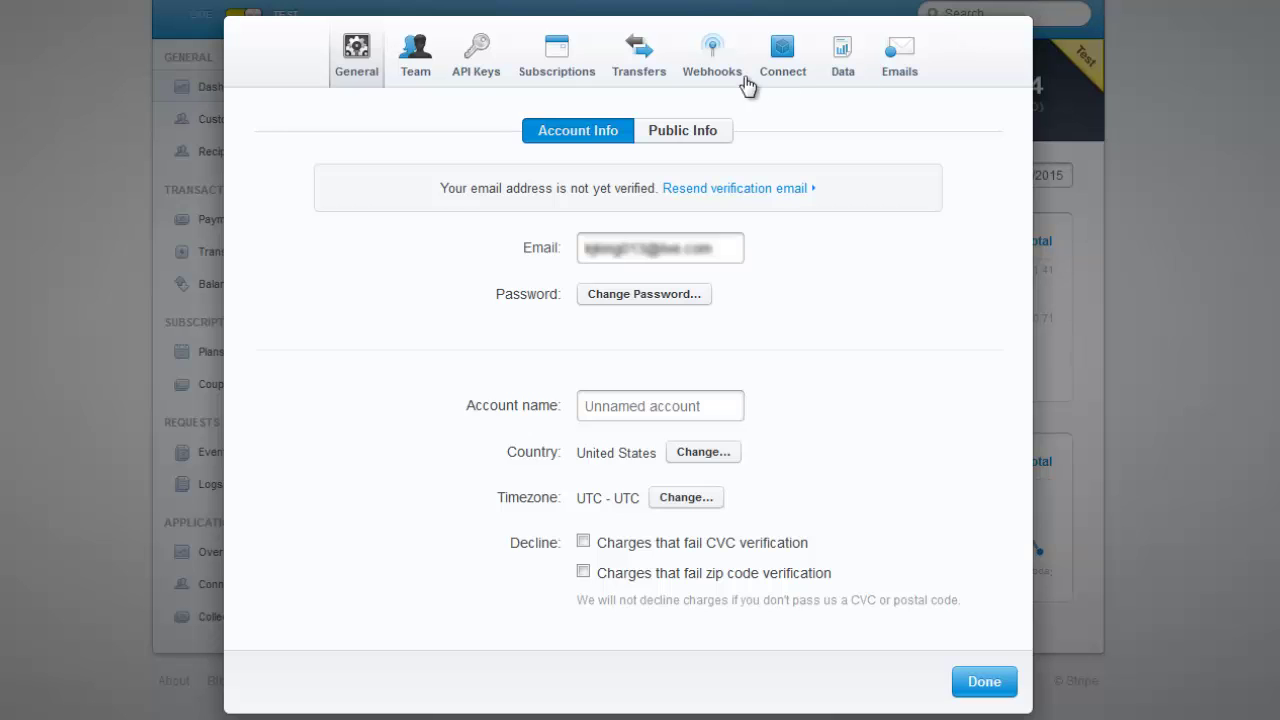
pyautogui.click(716, 64)
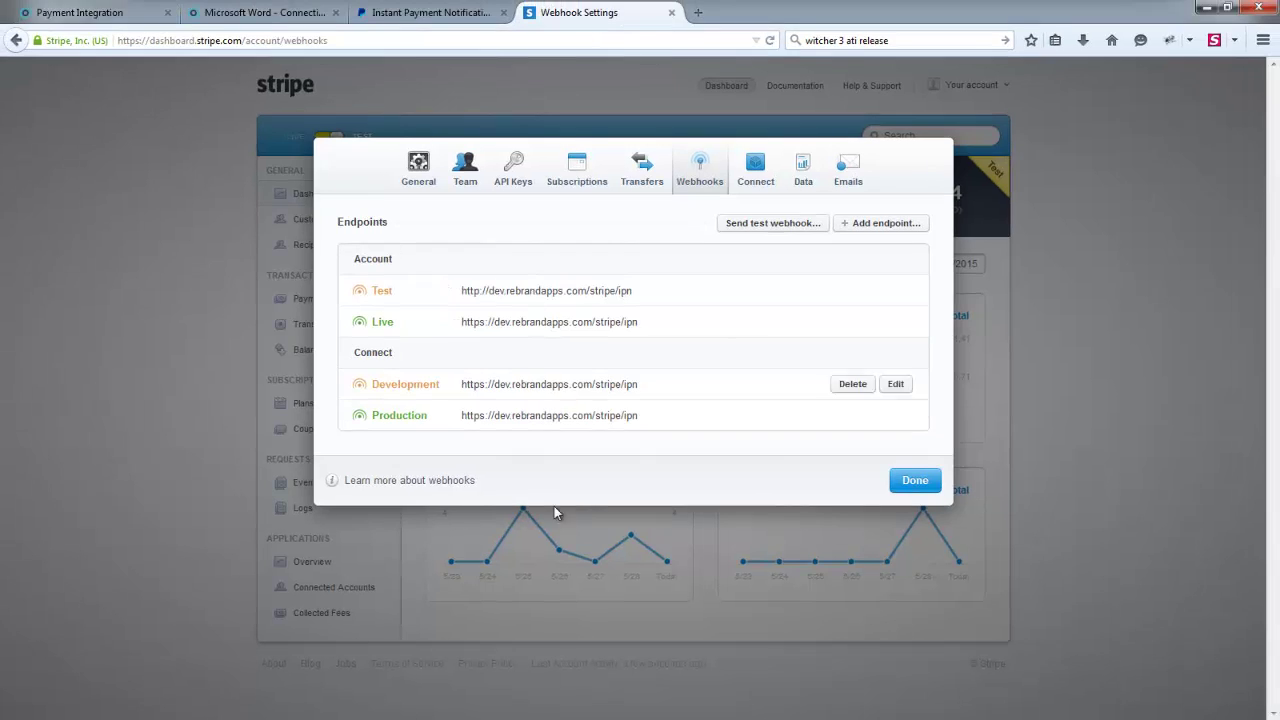
# Open the StripeWebhooks.pdf setup guide and scroll it back to page 1
pyautogui.click(90, 12)
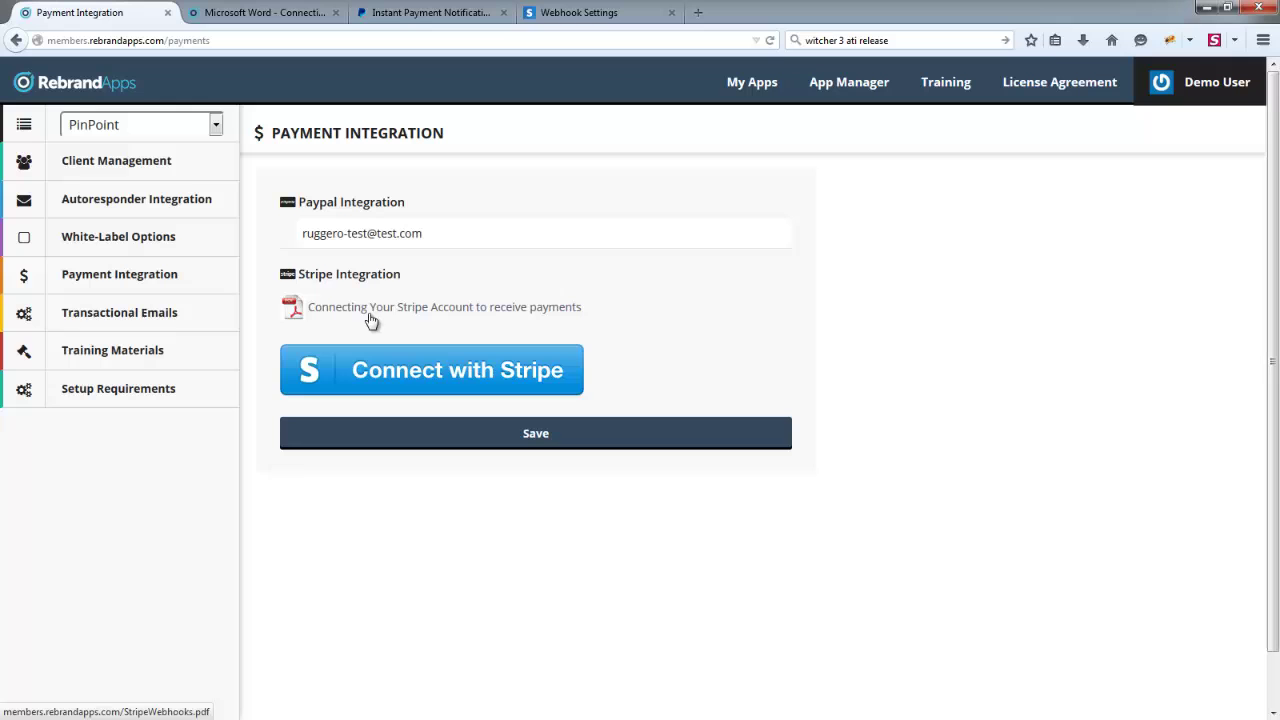
pyautogui.click(282, 14)
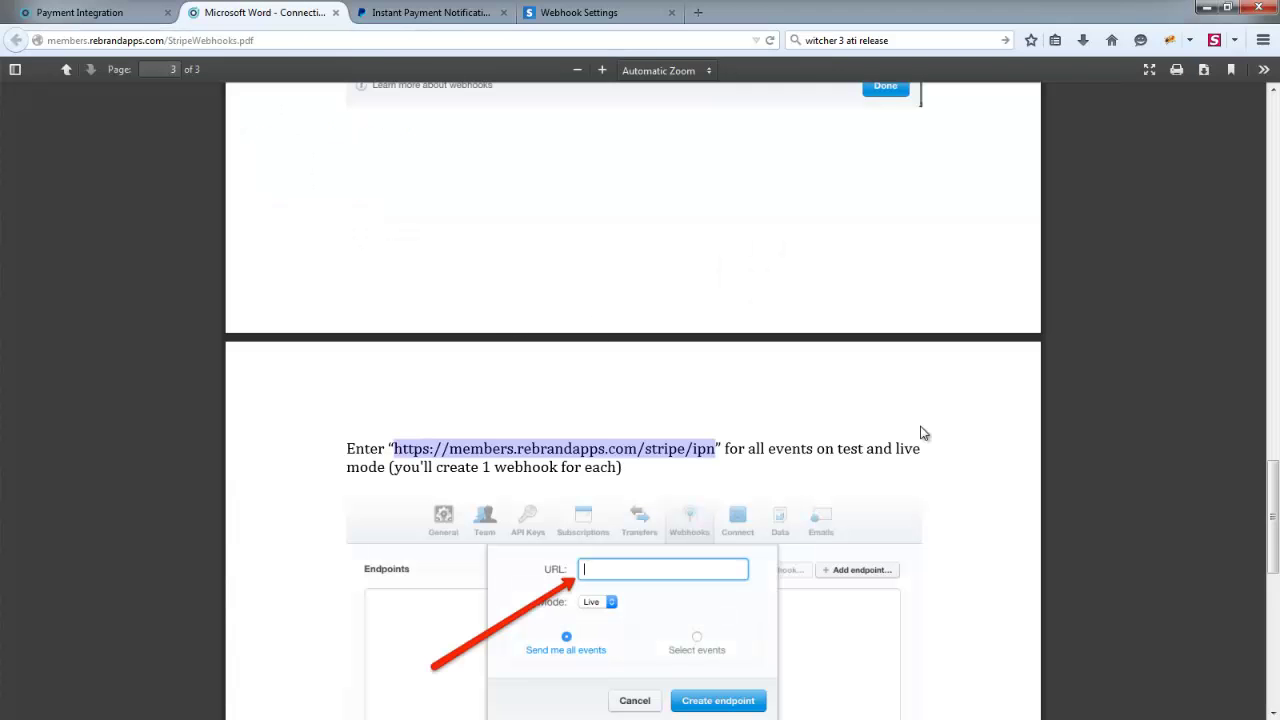
pyautogui.click(1047, 440)
pyautogui.moveTo(1273, 515); pyautogui.dragTo(1245, 628)
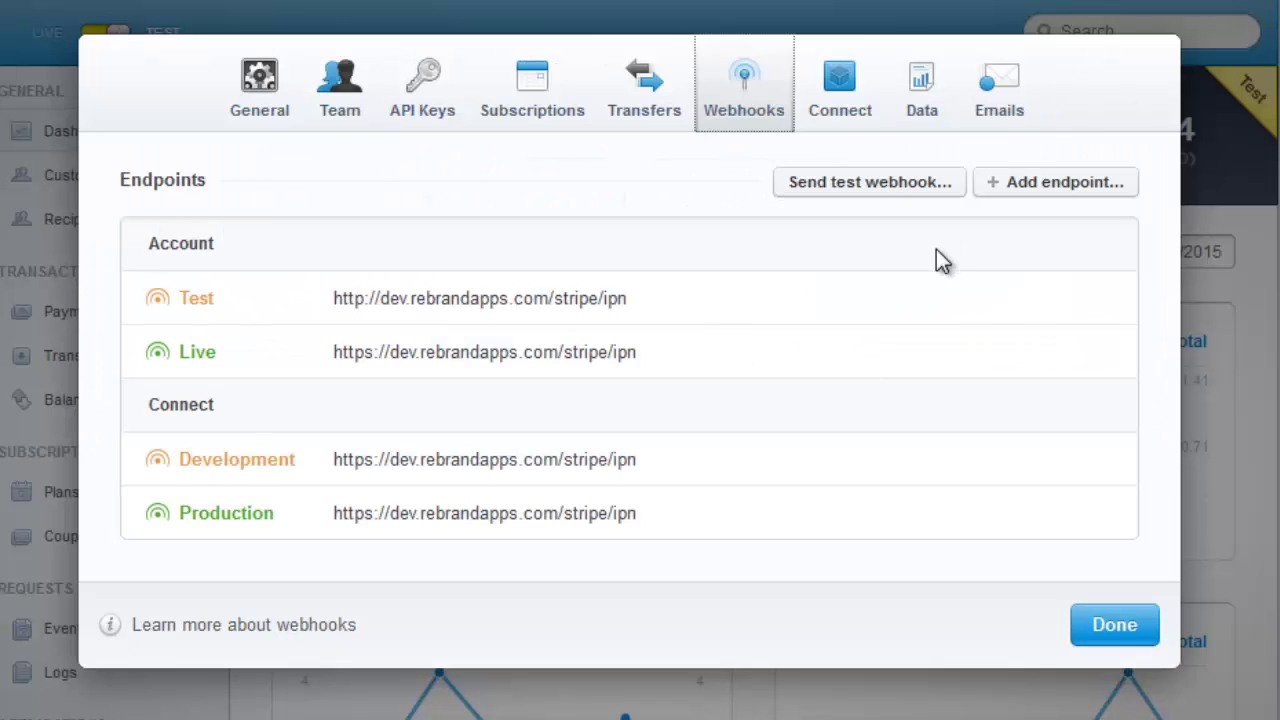
pyautogui.click(1072, 195)
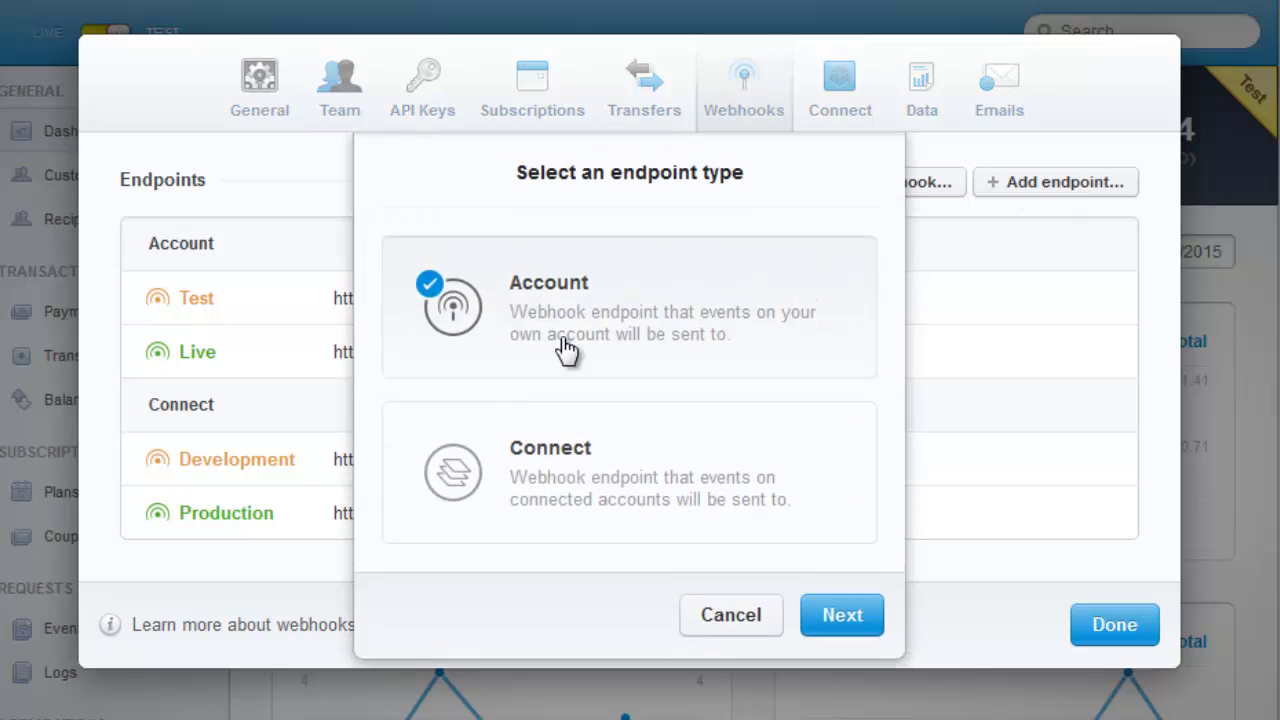
pyautogui.click(466, 486)
pyautogui.click(634, 253)
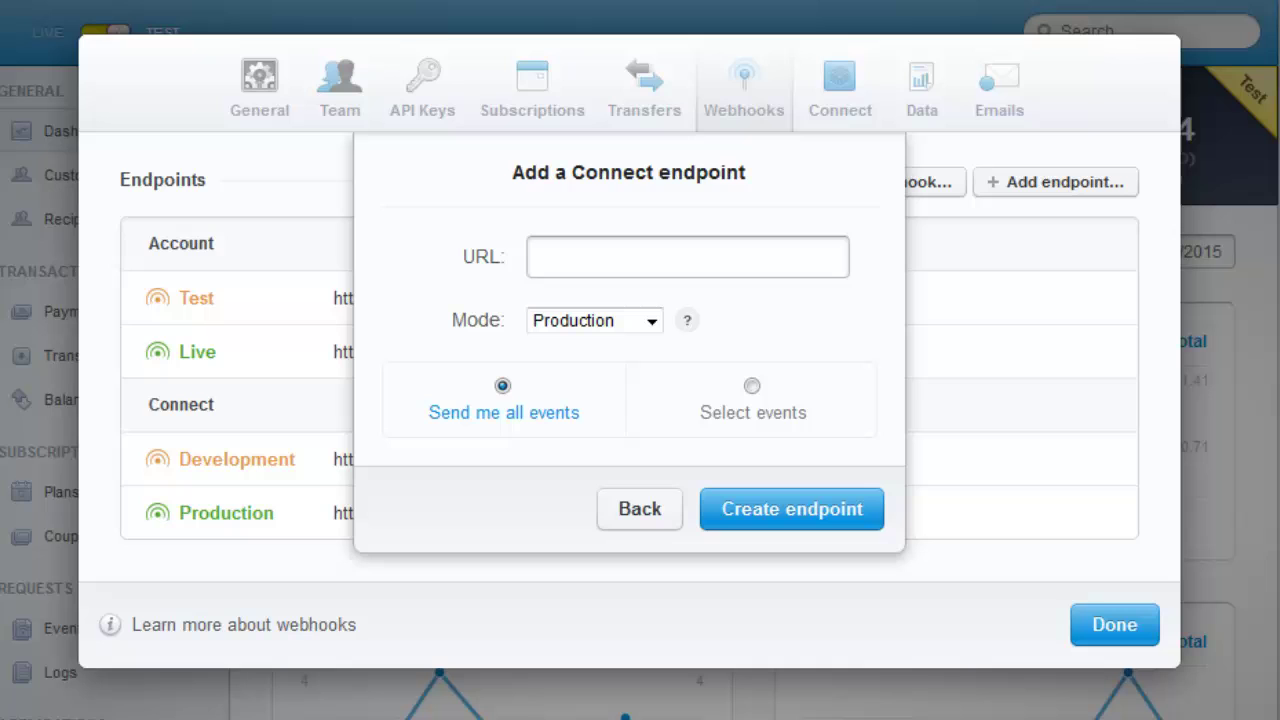
pyautogui.click(600, 252)
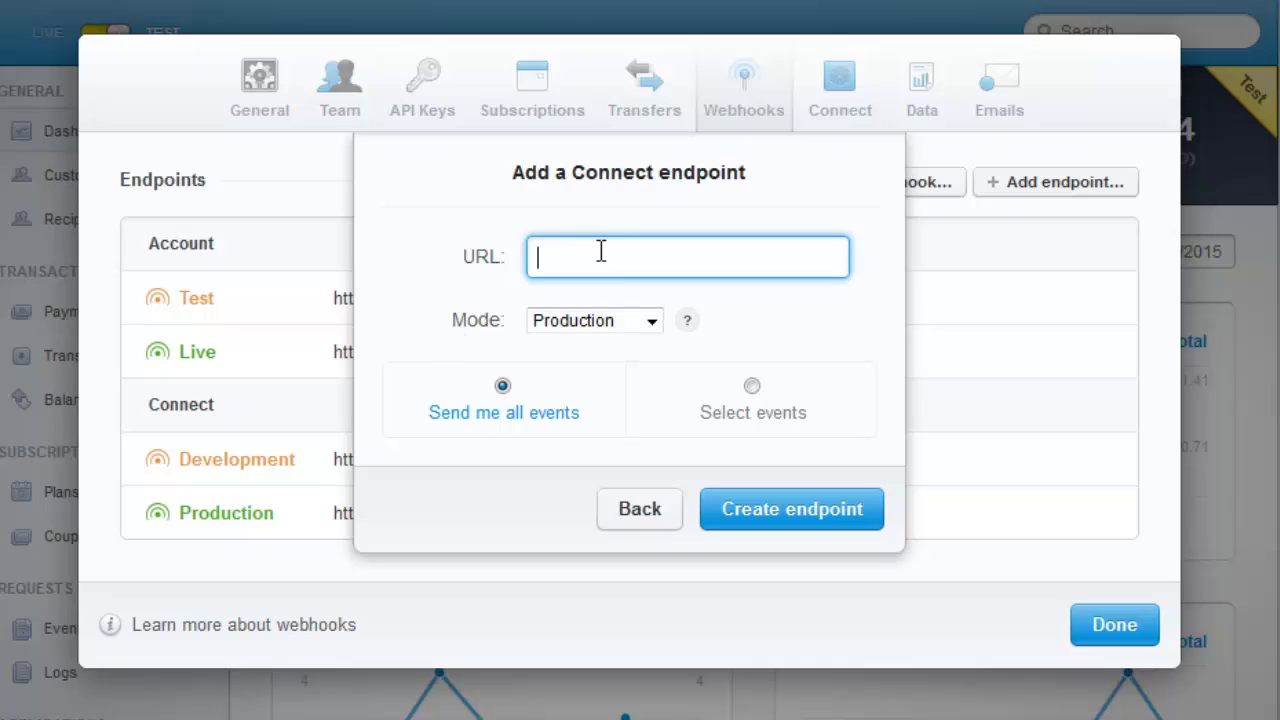
pyautogui.write('https://members.rebrandapps.com/stripe/ipn')
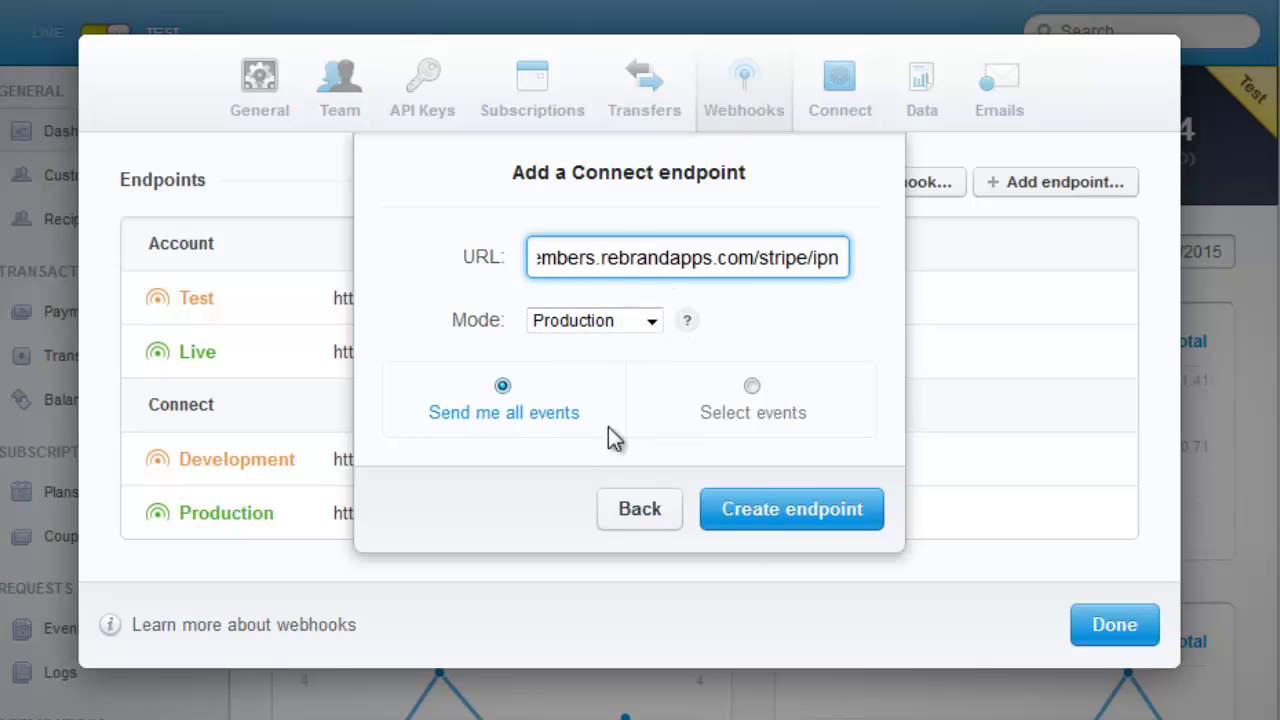
pyautogui.click(765, 513)
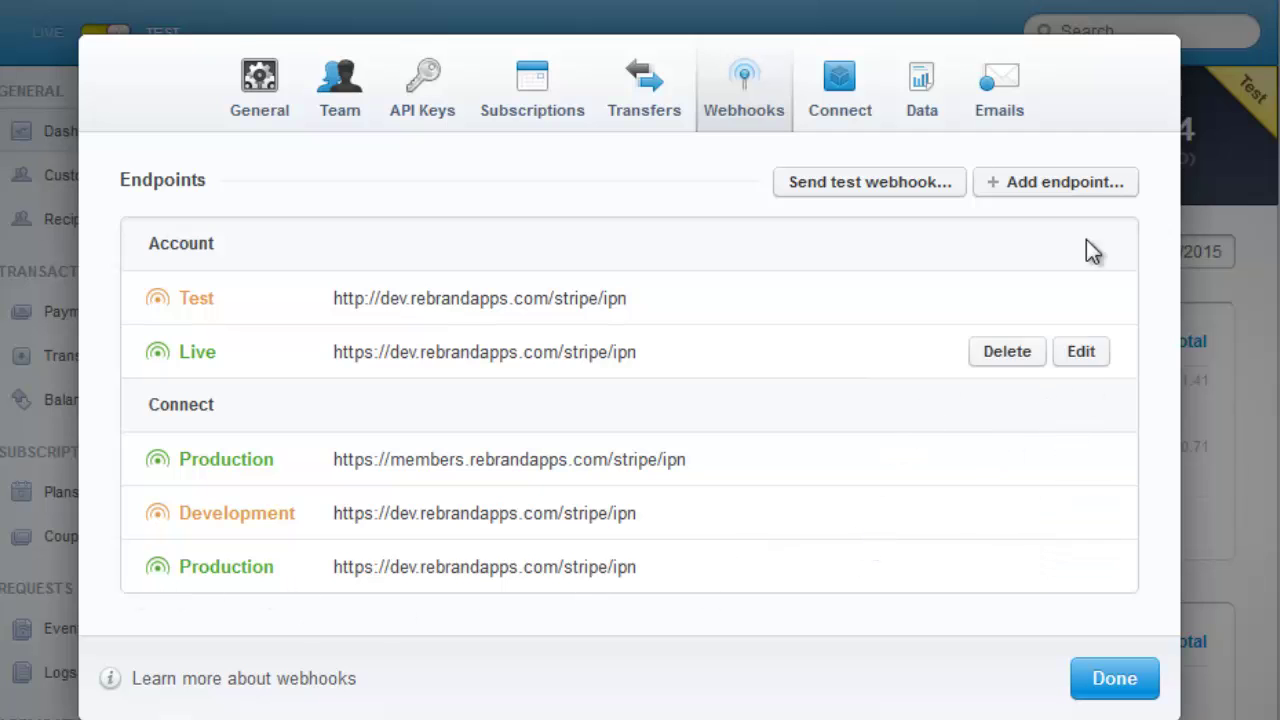
pyautogui.click(1030, 190)
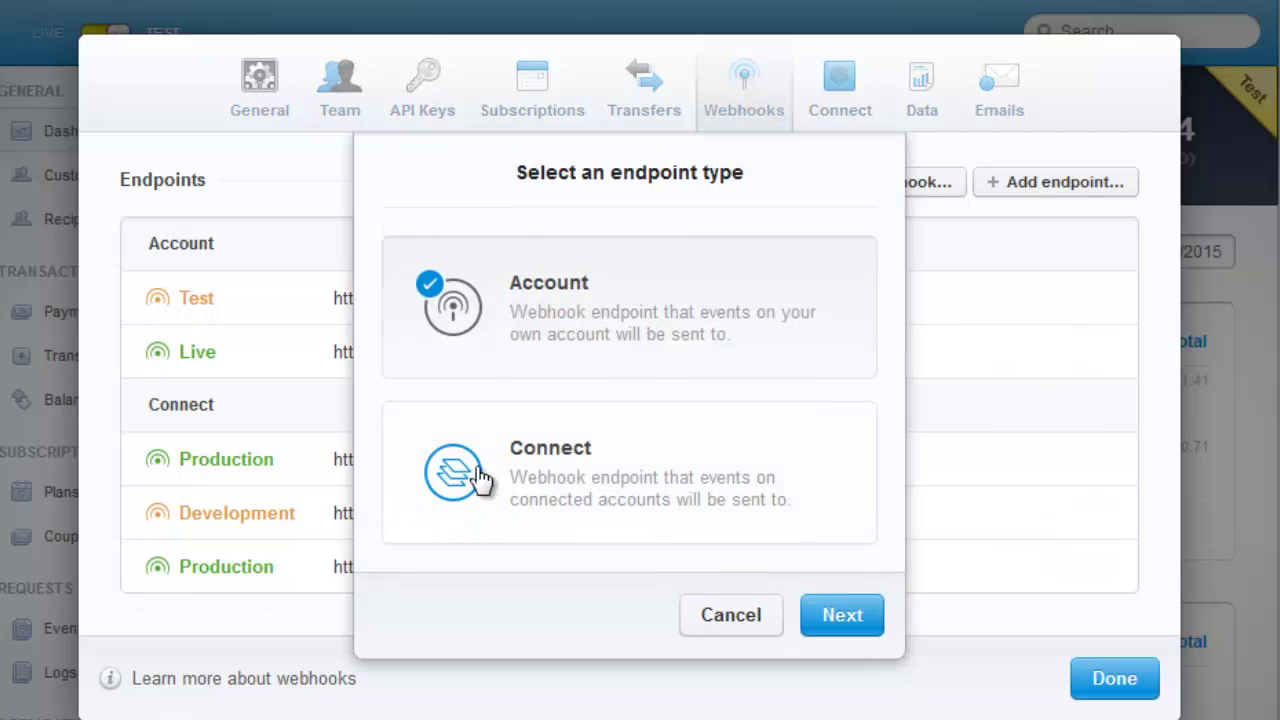
pyautogui.click(480, 482)
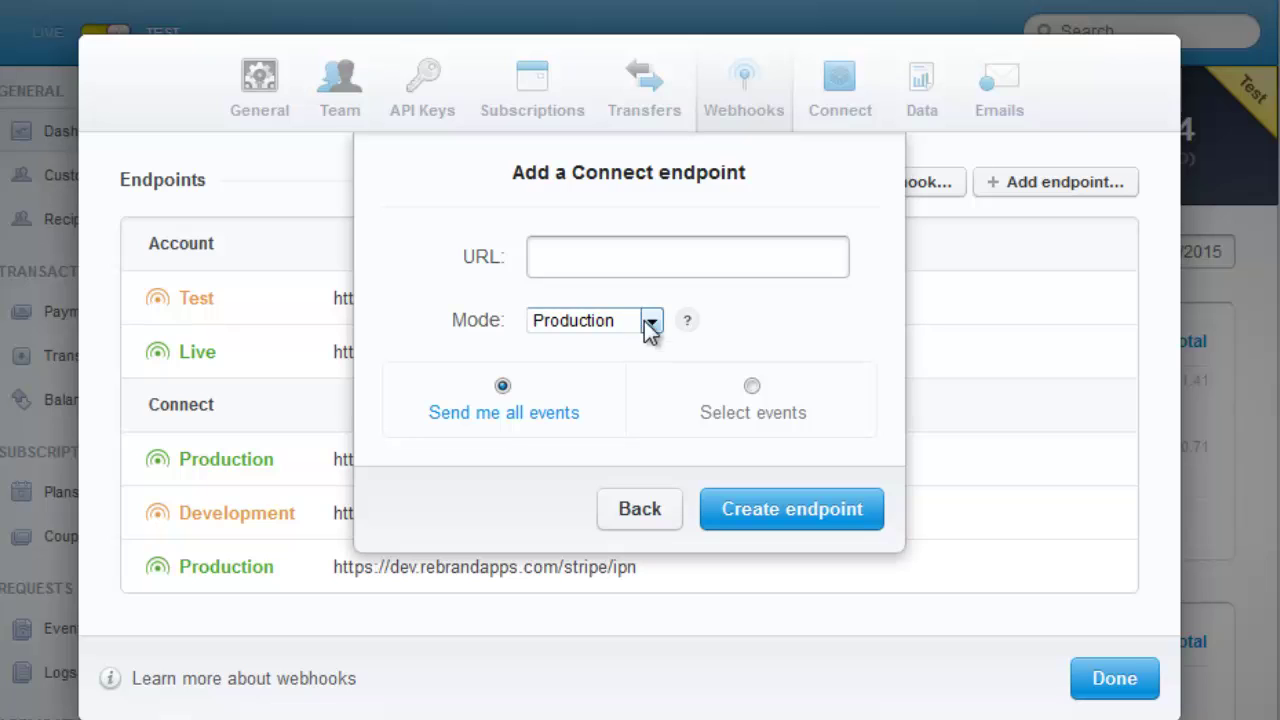
pyautogui.click(644, 261)
pyautogui.write('https://members.rebrandapps.com/stripe/ipn')
pyautogui.click(651, 321)
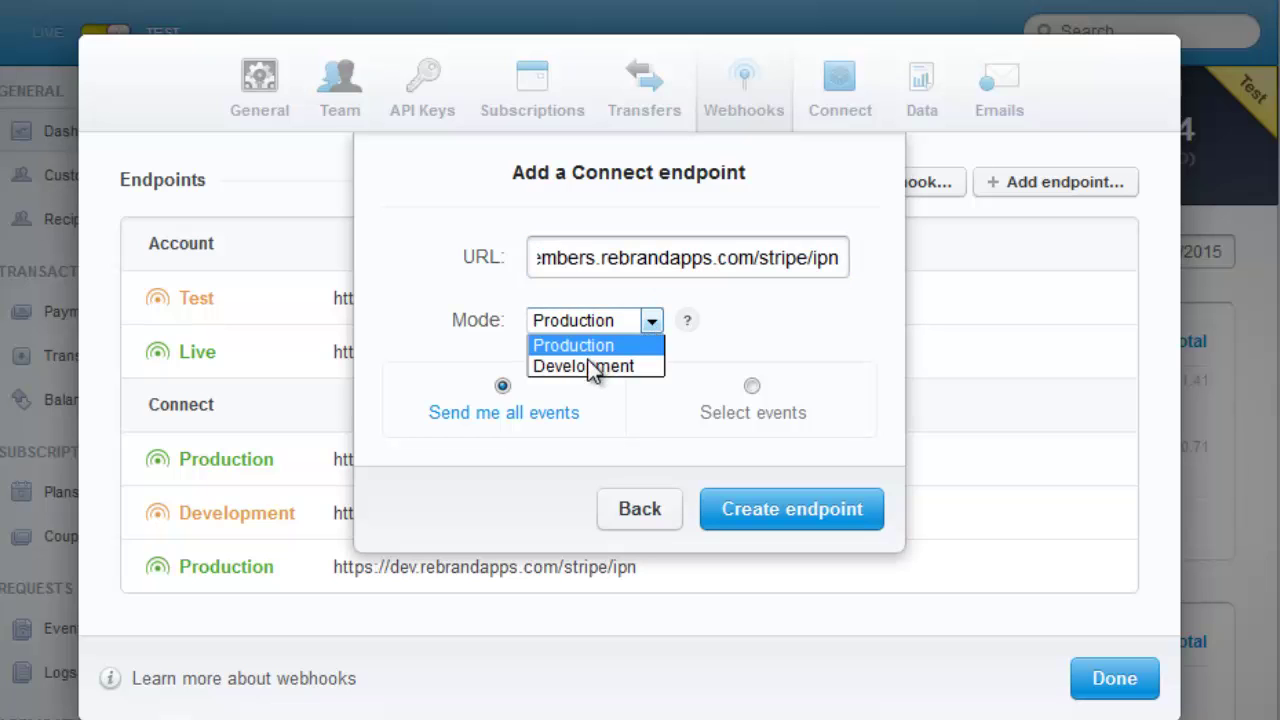
pyautogui.click(597, 367)
pyautogui.click(795, 518)
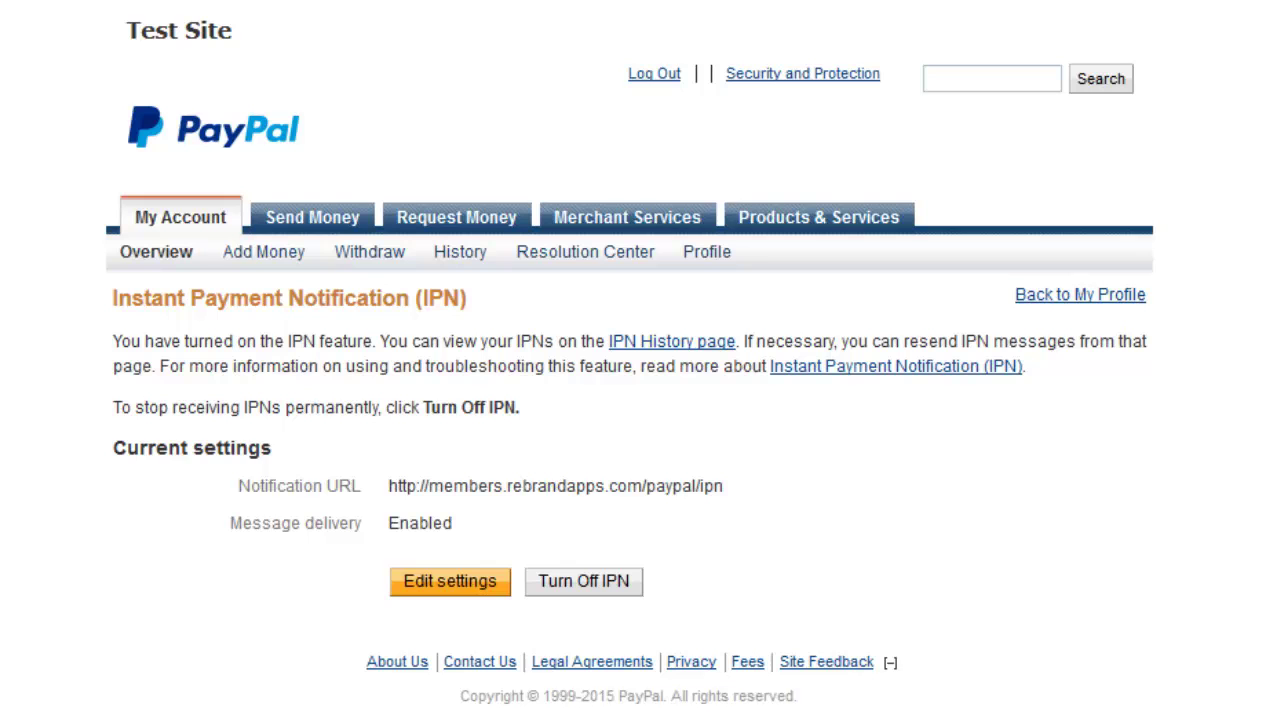
pyautogui.moveTo(706, 274)
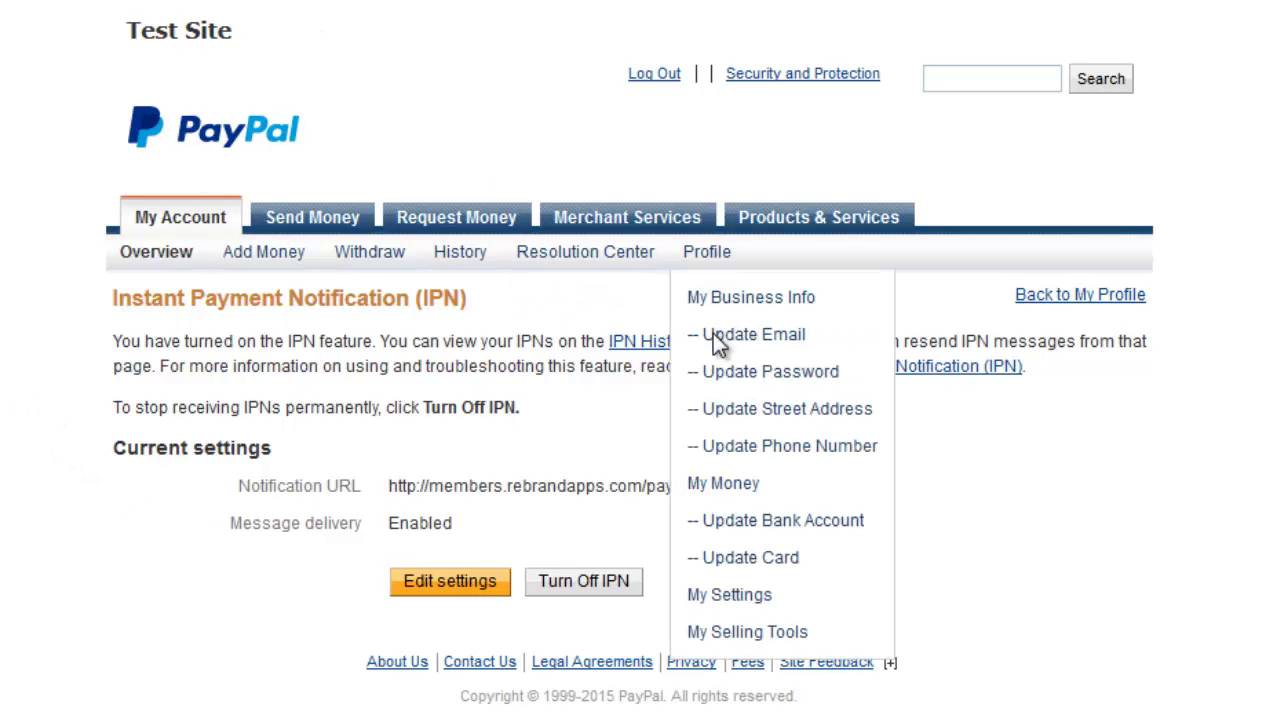
pyautogui.click(750, 633)
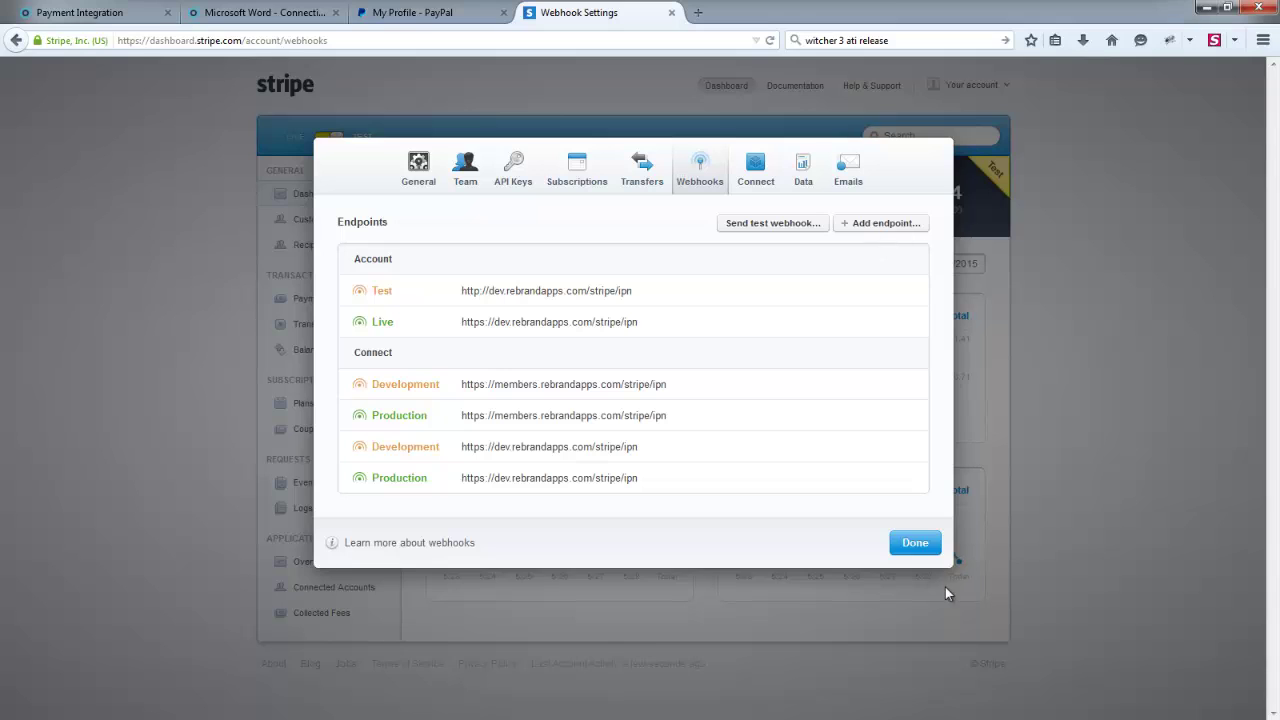
# Reopen the Stripe webhook settings, check the Production endpoint's members address, then close them
pyautogui.click(914, 542)
pyautogui.click(975, 88)
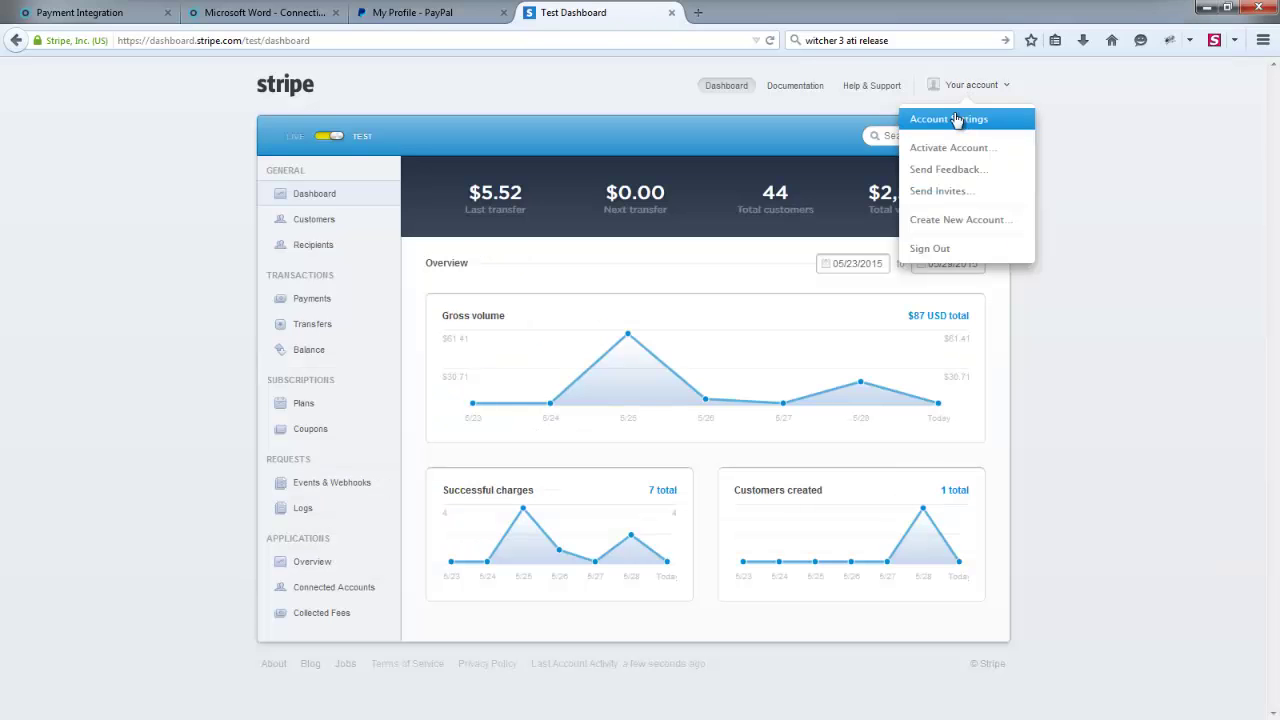
pyautogui.click(955, 120)
pyautogui.click(698, 176)
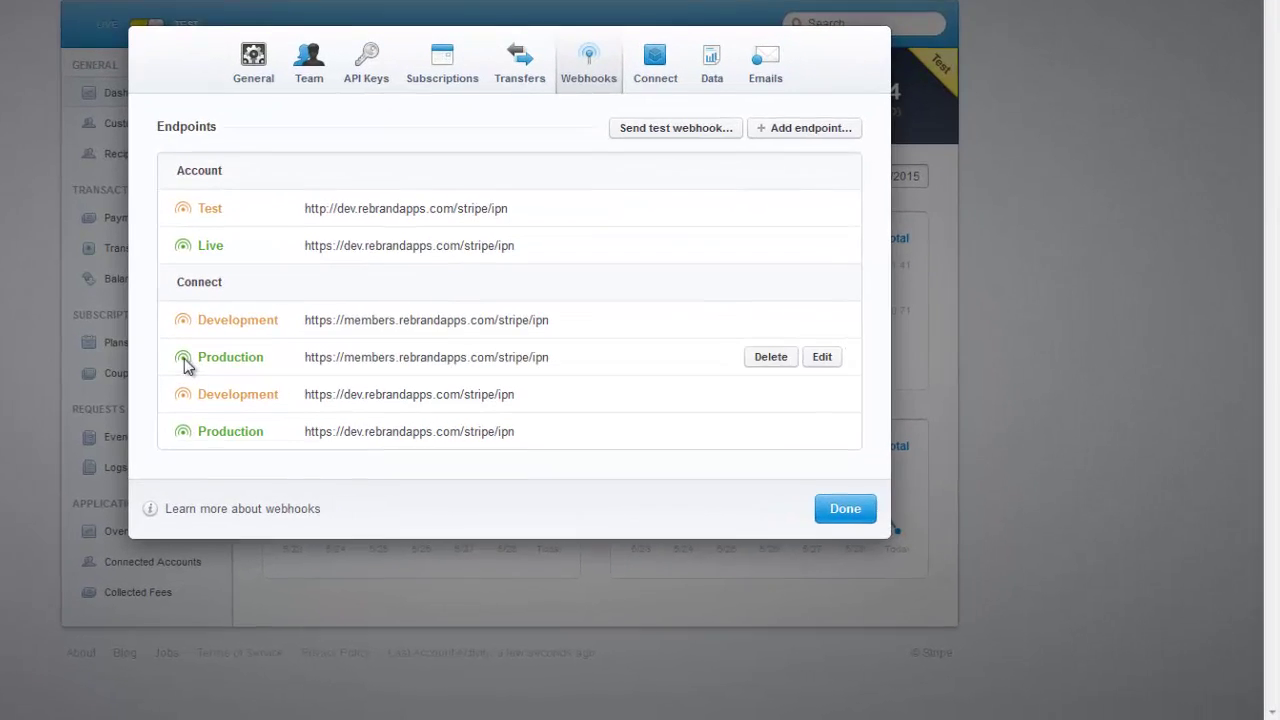
pyautogui.moveTo(367, 416); pyautogui.dragTo(631, 418)
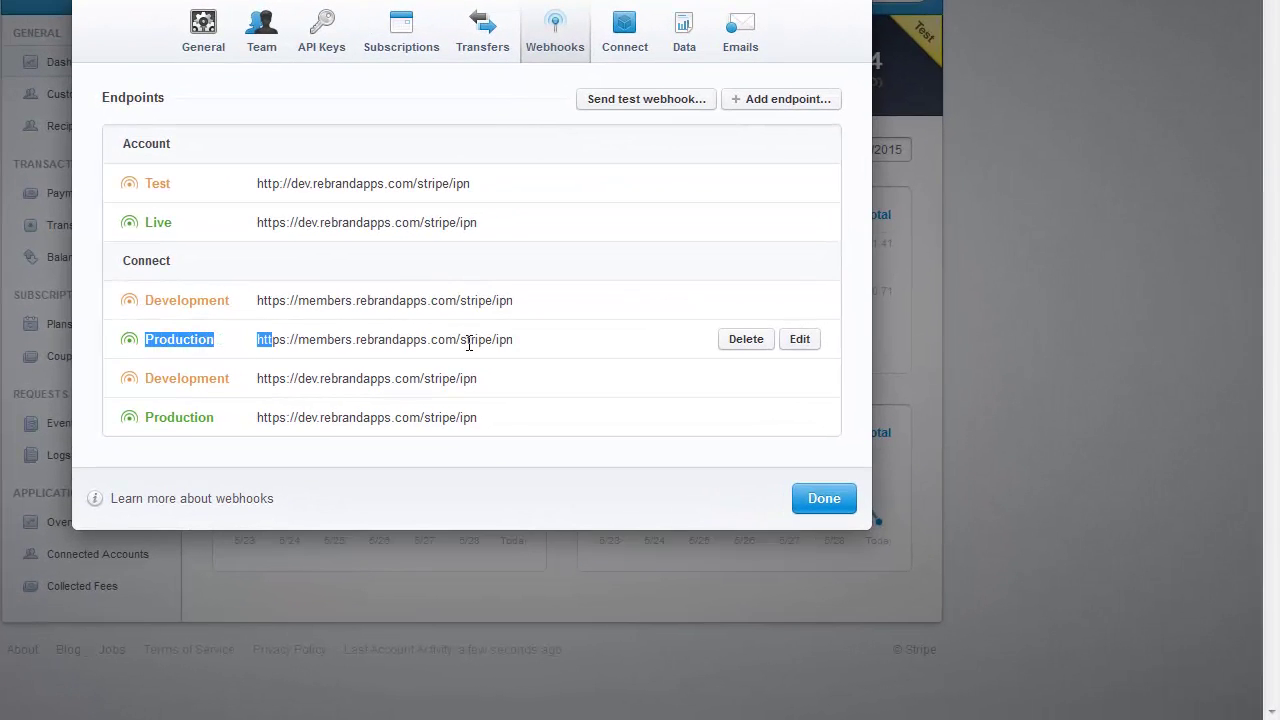
pyautogui.moveTo(469, 343); pyautogui.dragTo(628, 350)
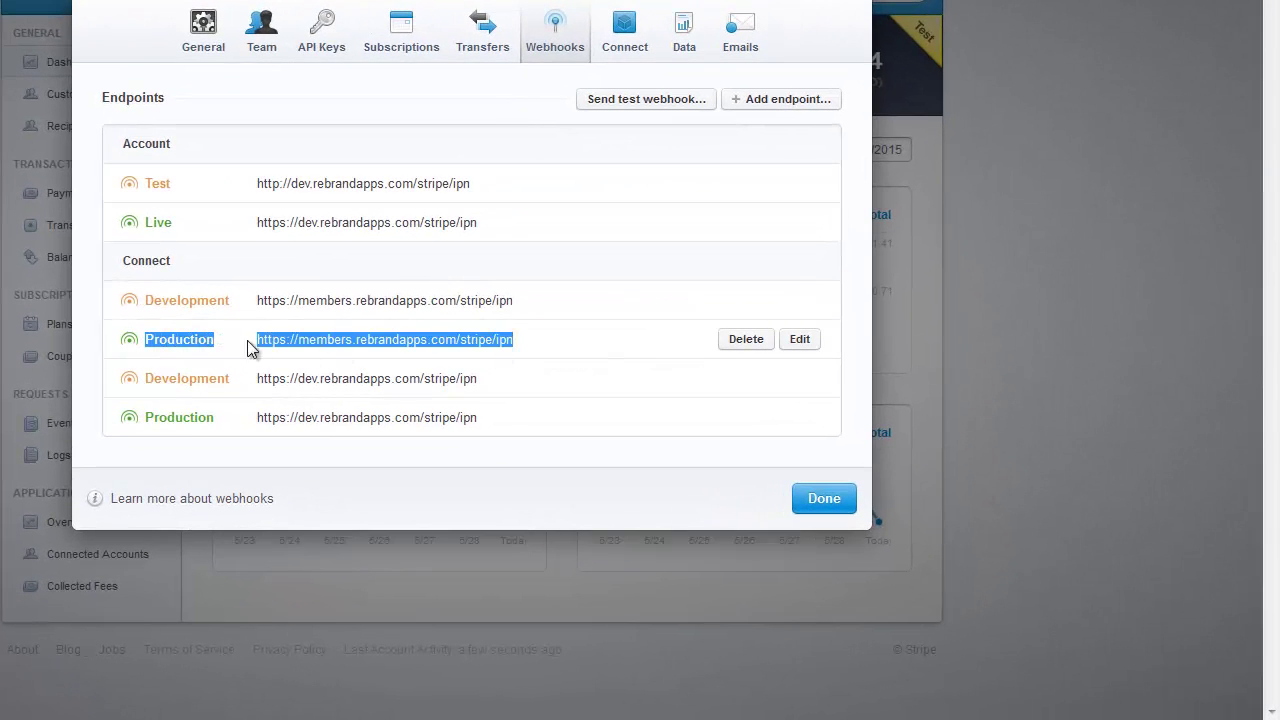
pyautogui.click(632, 366)
pyautogui.click(824, 498)
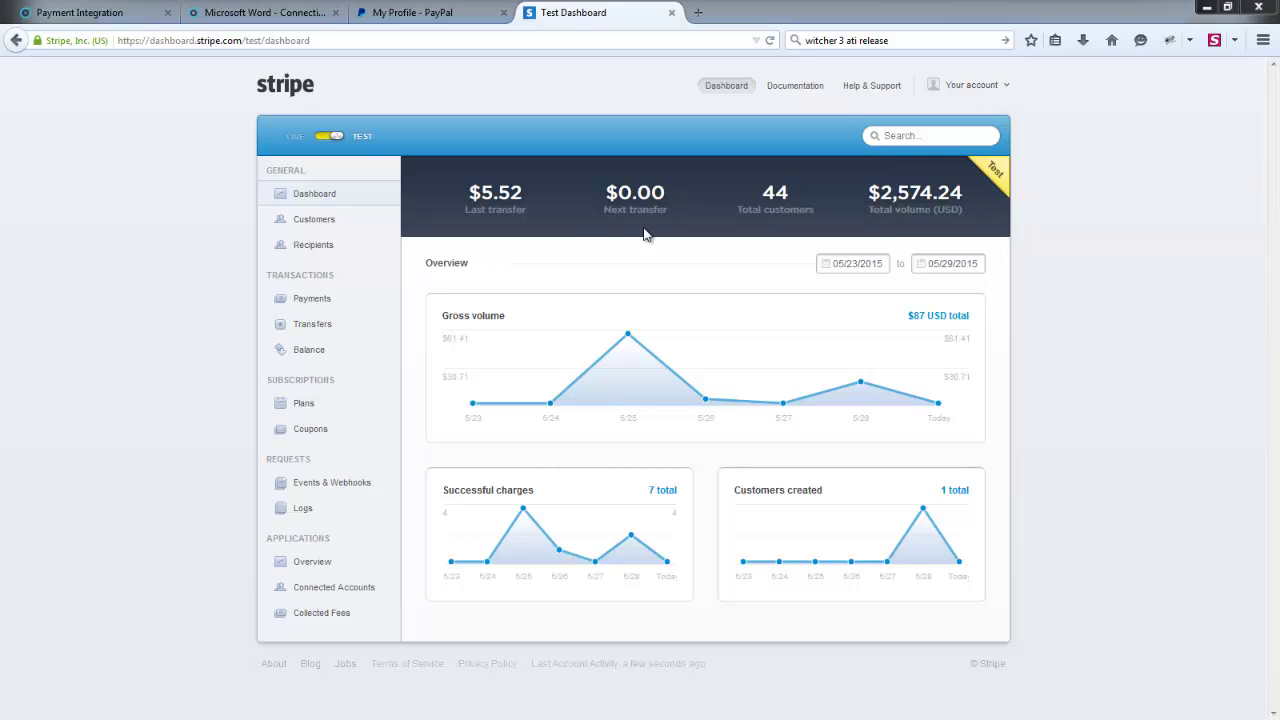
# Return to RebrandApps Payment Integration and begin Connect with Stripe
pyautogui.click(78, 16)
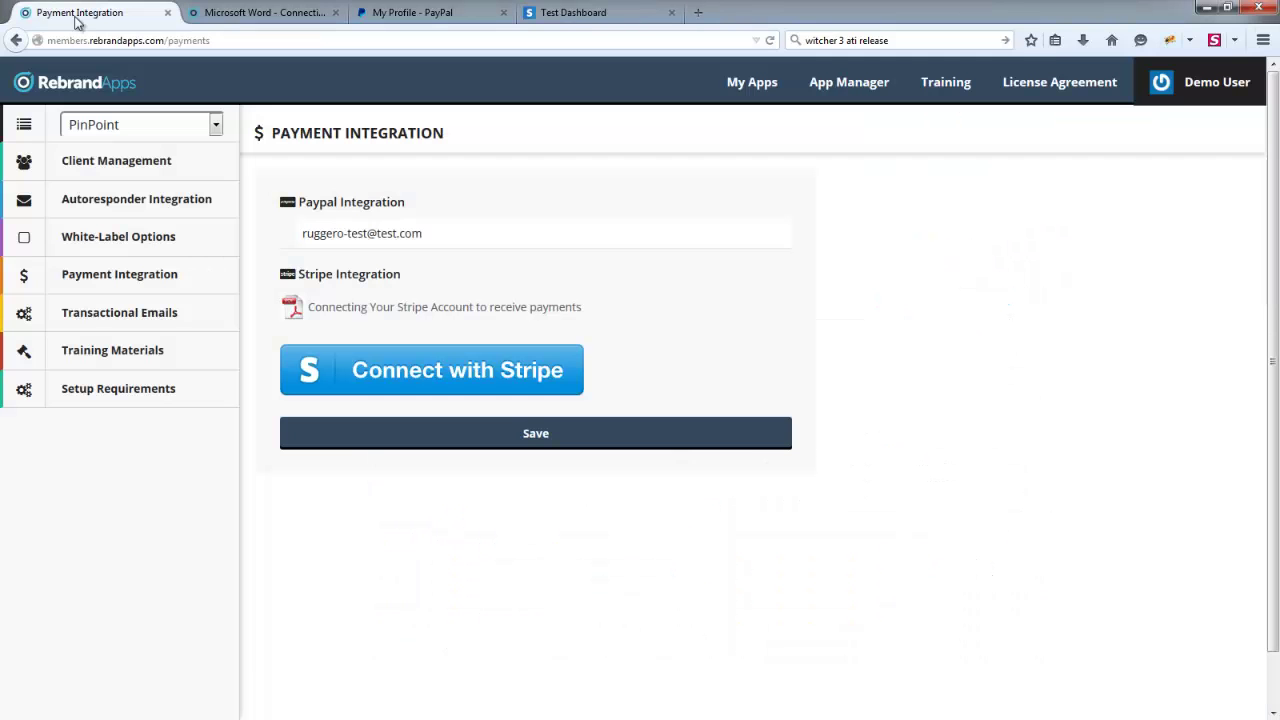
pyautogui.click(128, 284)
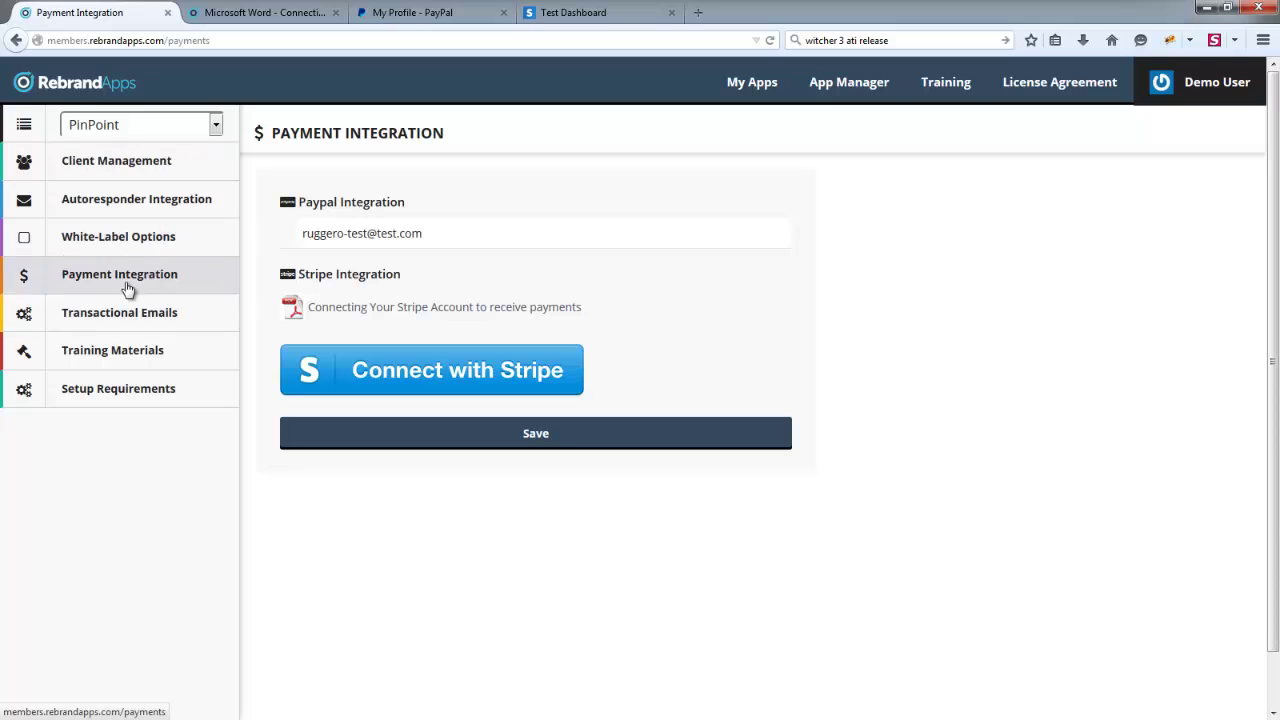
pyautogui.click(410, 378)
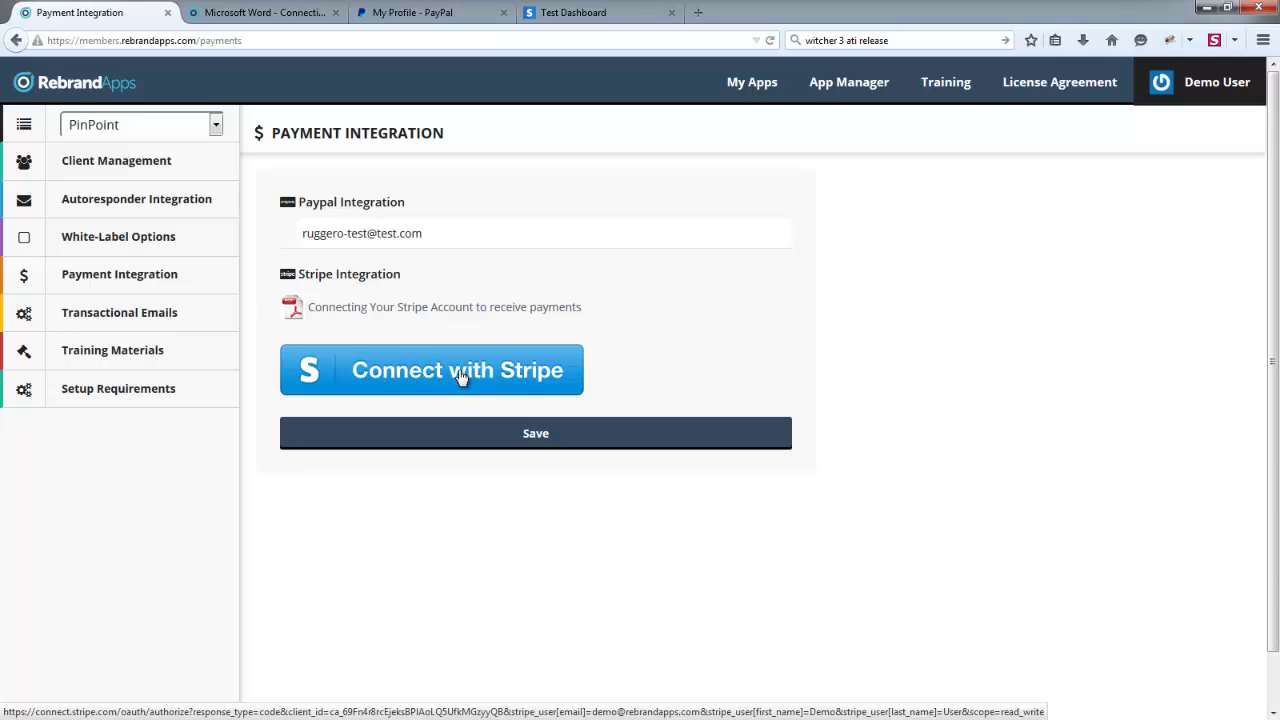